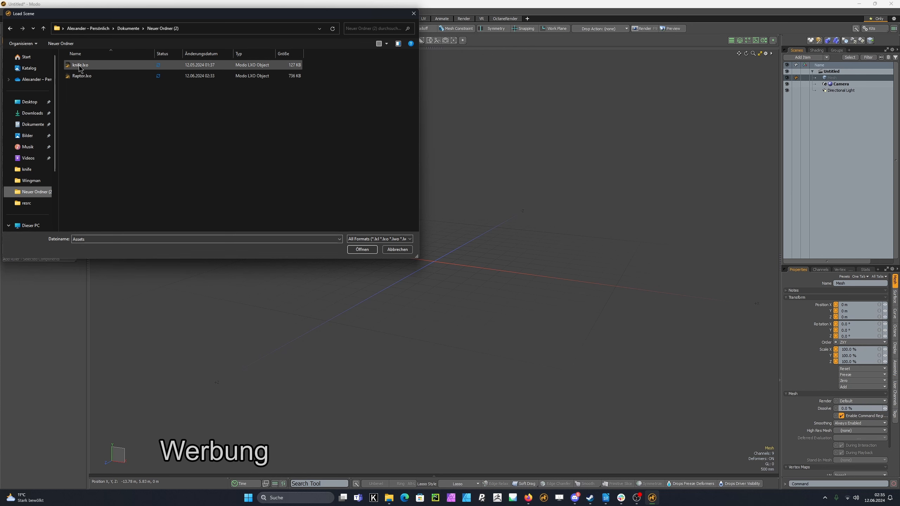
# - Load the knife.lxo scene alongside Raptor.lxo
pyautogui.moveTo(75, 93); pyautogui.dragTo(85, 65)
pyautogui.click(374, 251)
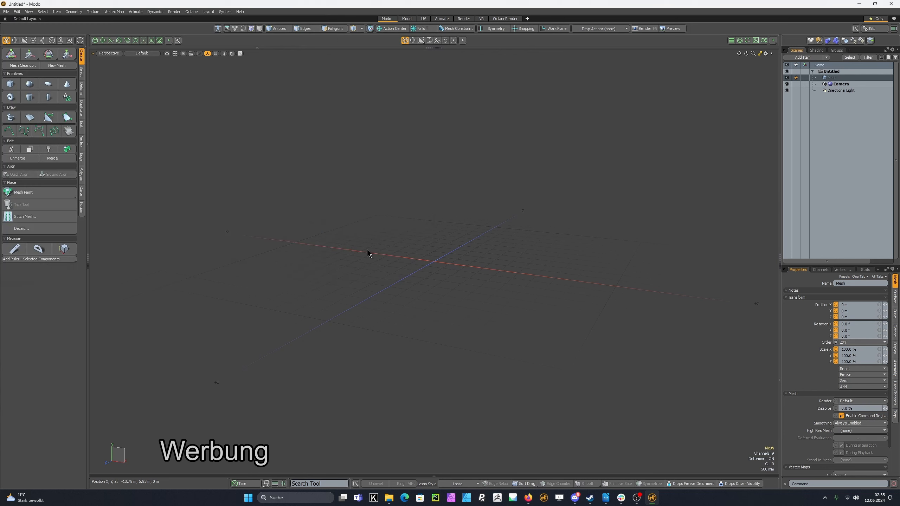
pyautogui.click(486, 257)
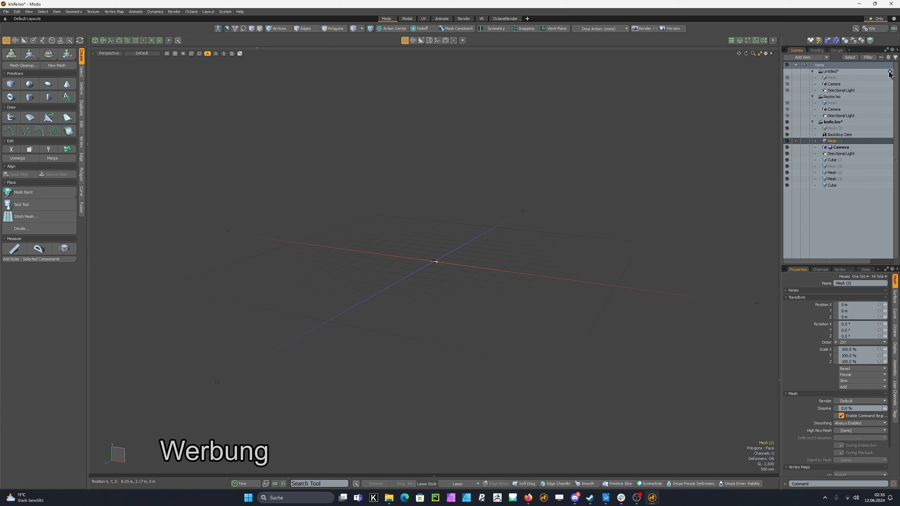
# - Close the Untitled scene and make Raptor.lxo the active scene
pyautogui.click(885, 71)
pyautogui.click(500, 245)
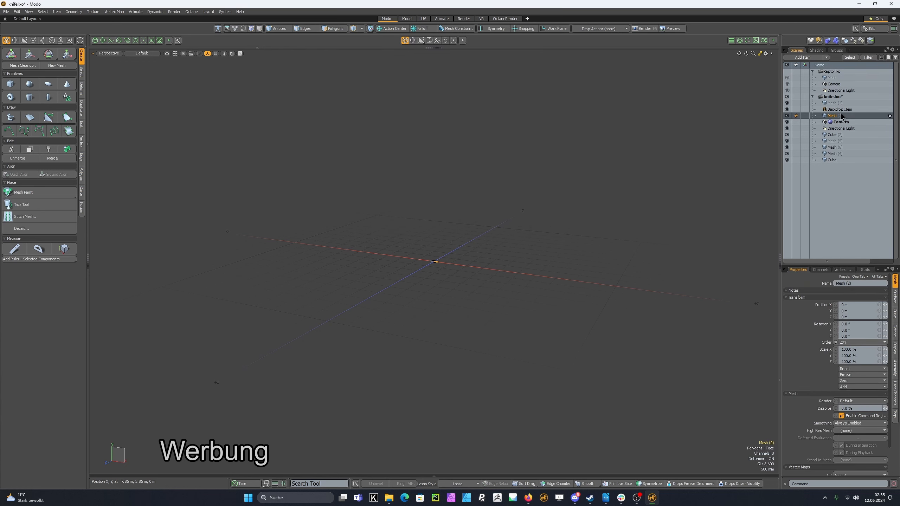
pyautogui.click(833, 72)
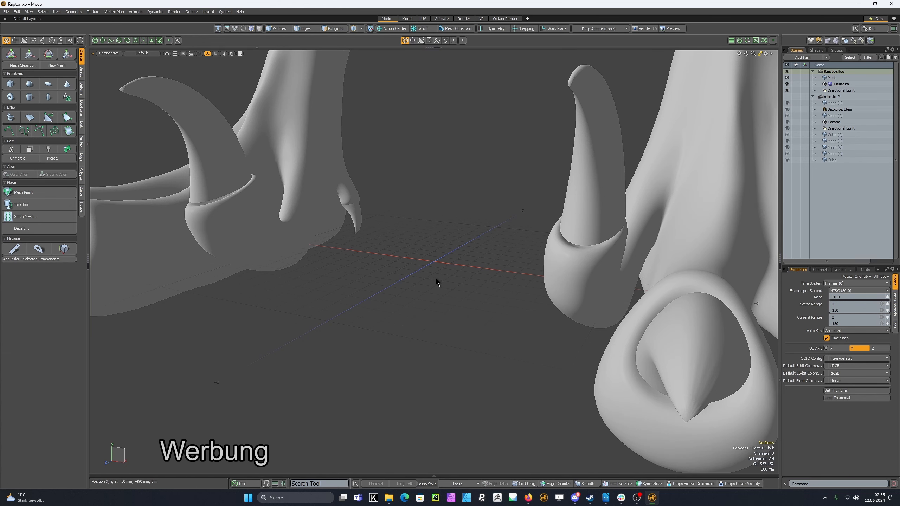
# - Open the 3D viewport properties and switch the viewport to the Raptor scene's camera
pyautogui.press('o')
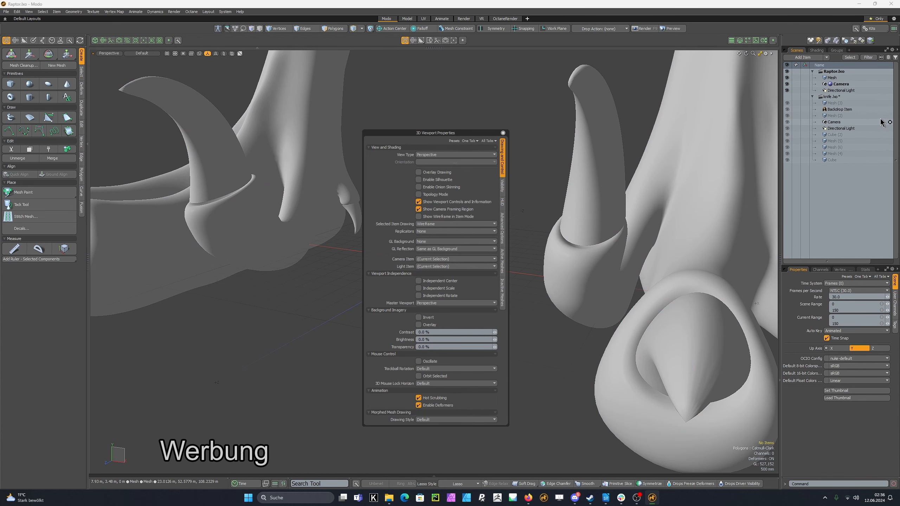
pyautogui.click(843, 85)
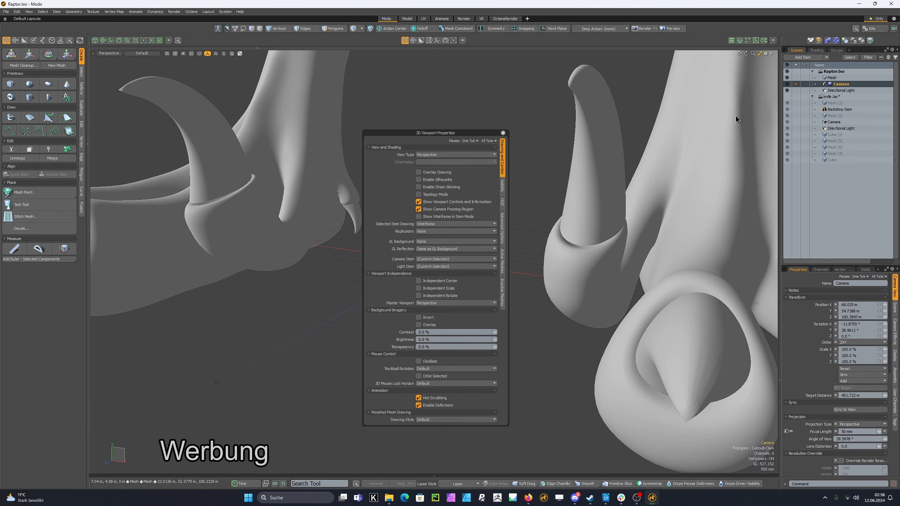
pyautogui.click(118, 53)
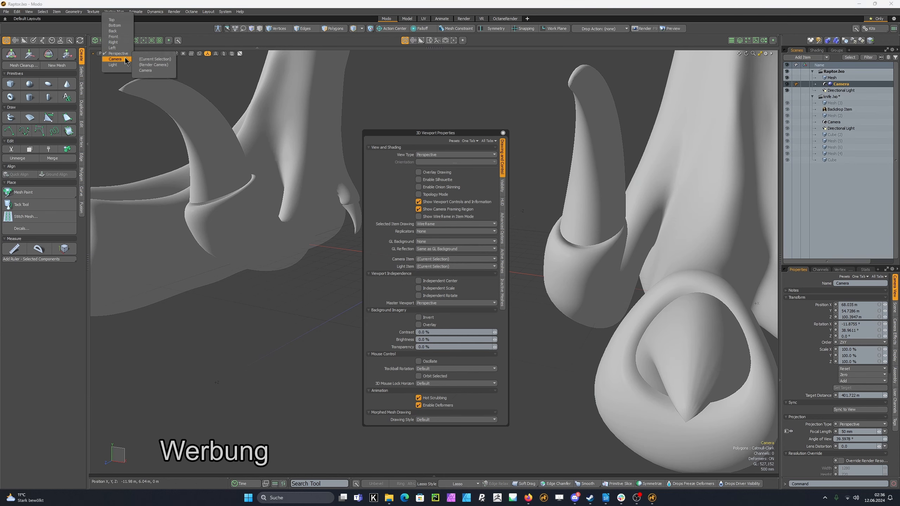
pyautogui.click(162, 69)
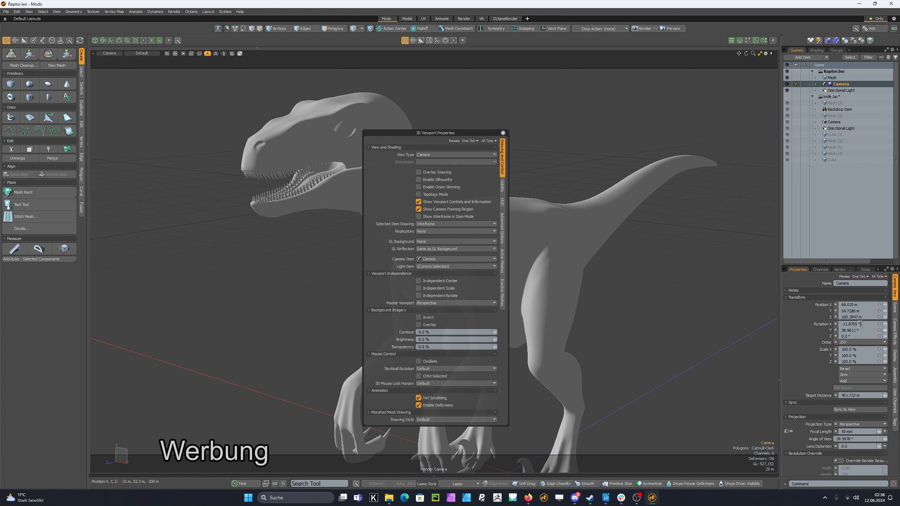
# - Examine the camera's view and effects properties, then deselect the camera and close the 3D viewport properties
pyautogui.scroll(-1, 814, 354)
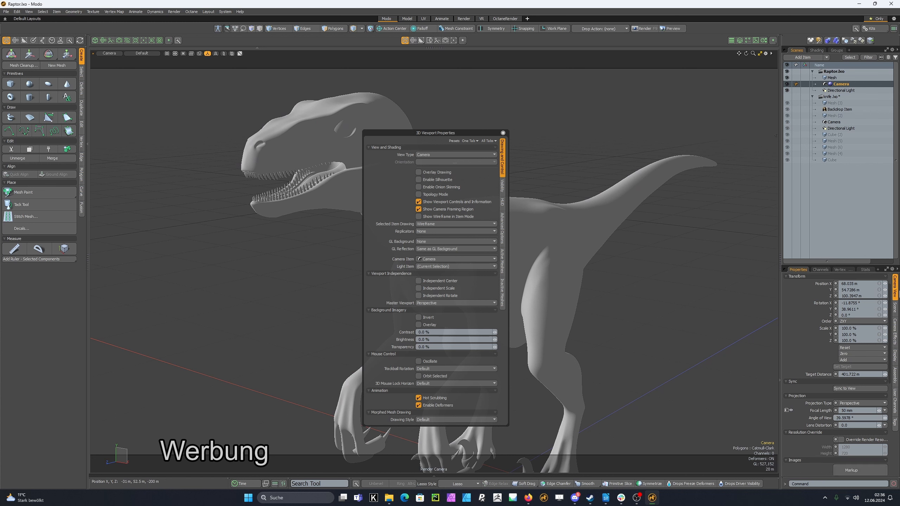
pyautogui.scroll(-4, 818, 386)
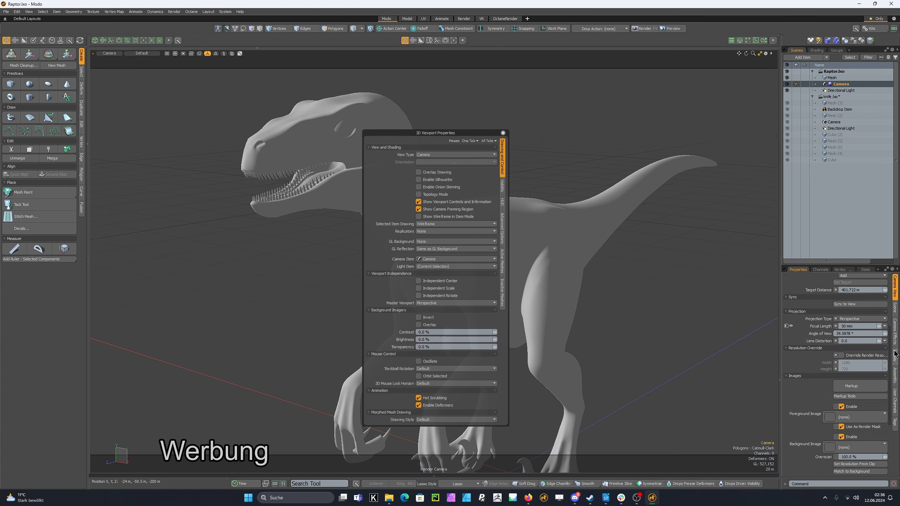
pyautogui.click(895, 332)
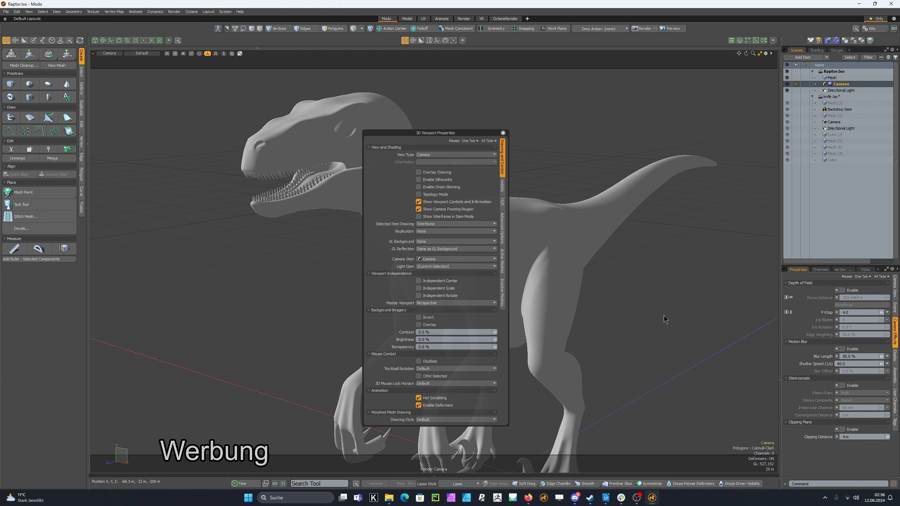
pyautogui.click(679, 342)
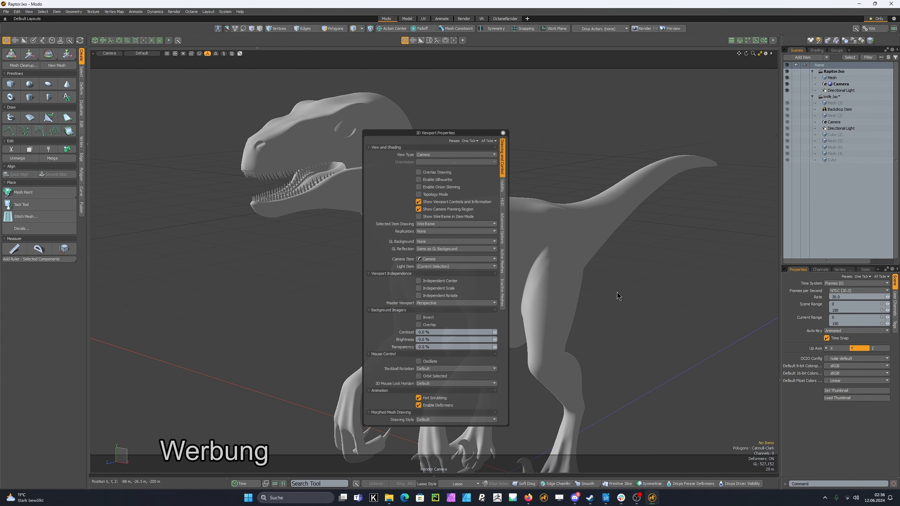
pyautogui.click(503, 133)
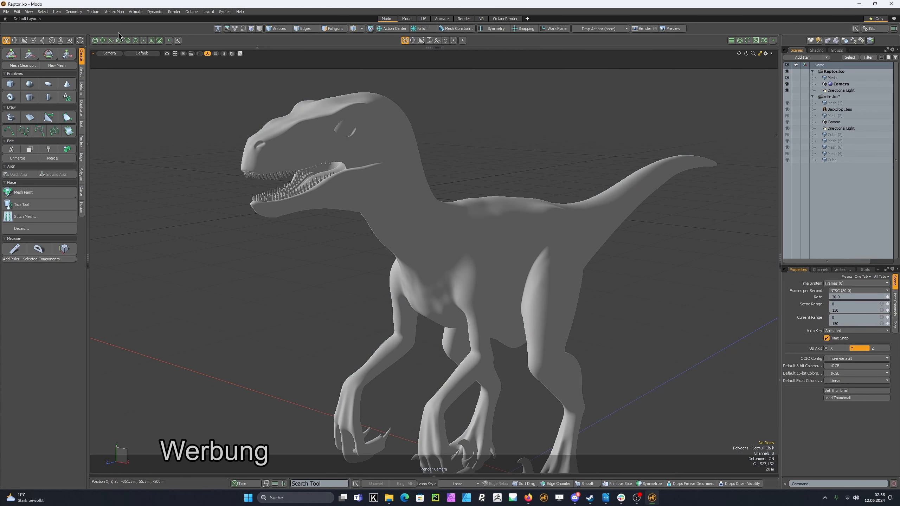
# - Open the dialog for loading viewport settings from a scene and check its saved-viewport and source-scene choices
pyautogui.click(142, 53)
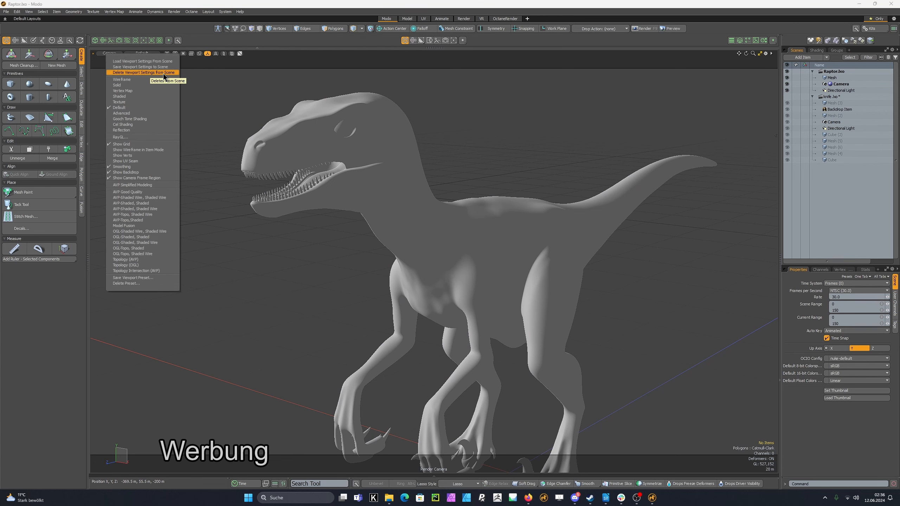
pyautogui.click(145, 62)
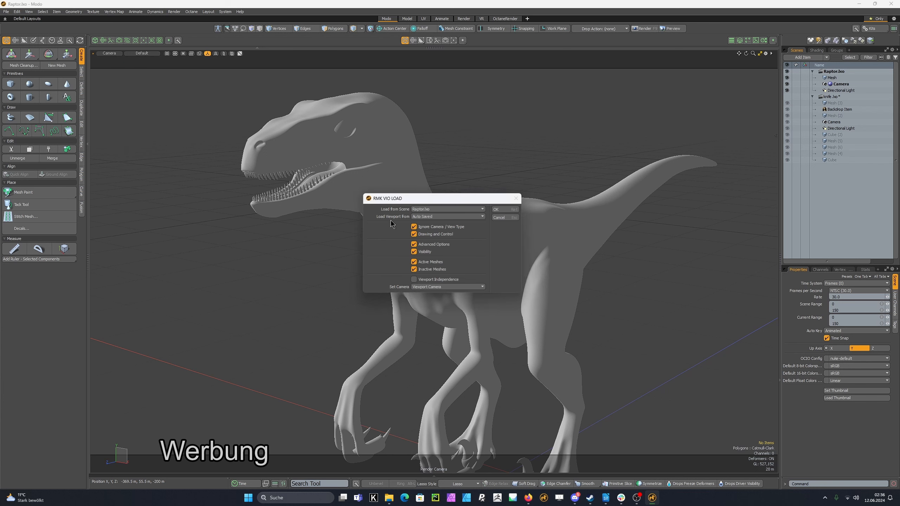
pyautogui.click(420, 216)
pyautogui.click(422, 217)
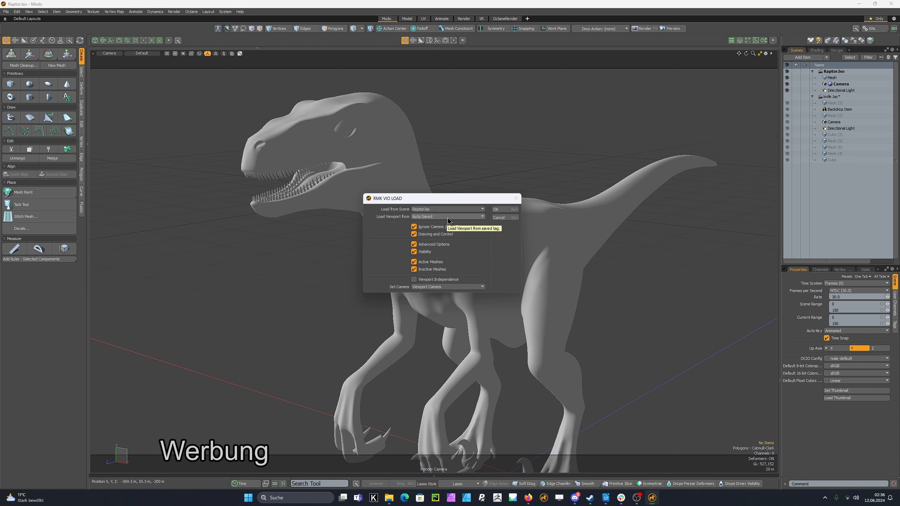
pyautogui.click(441, 208)
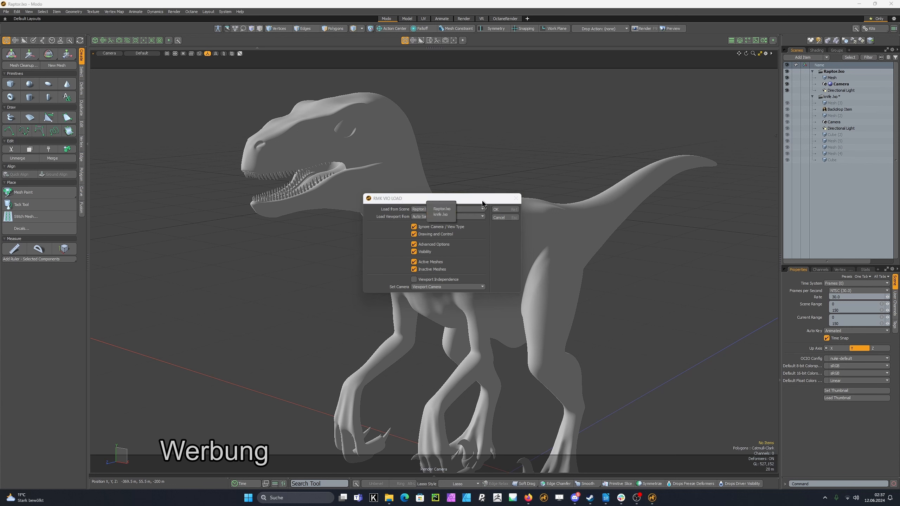
pyautogui.click(471, 198)
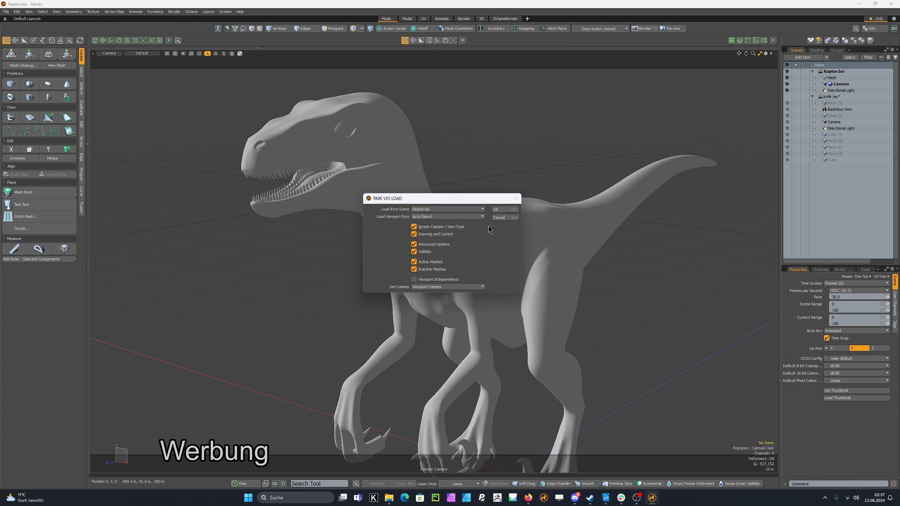
# - Check the saved viewports available in knife.lxo and return the source scene to Raptor.lxo
pyautogui.click(442, 210)
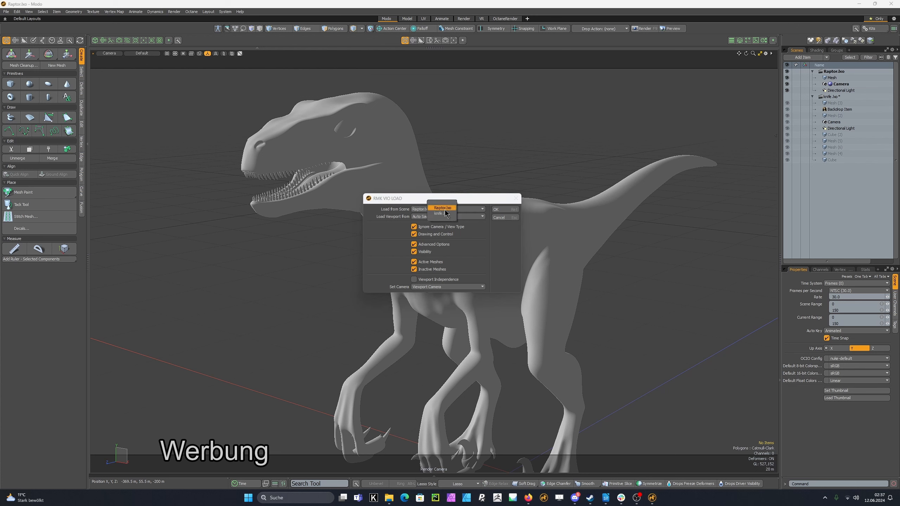
pyautogui.click(445, 213)
pyautogui.click(456, 216)
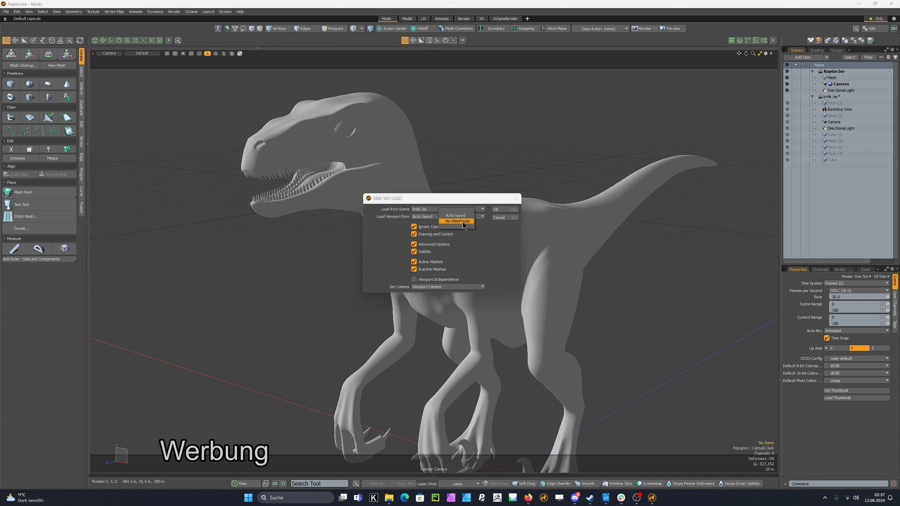
pyautogui.click(458, 216)
pyautogui.click(446, 210)
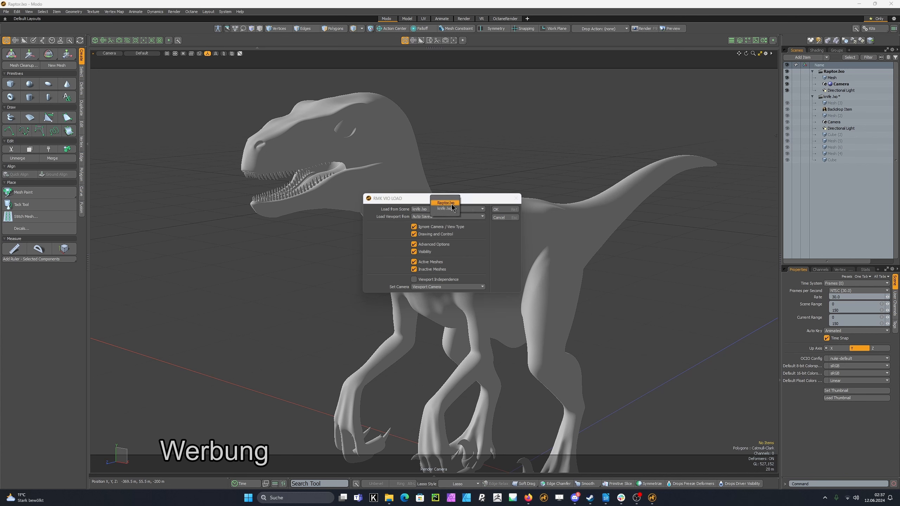
pyautogui.click(451, 203)
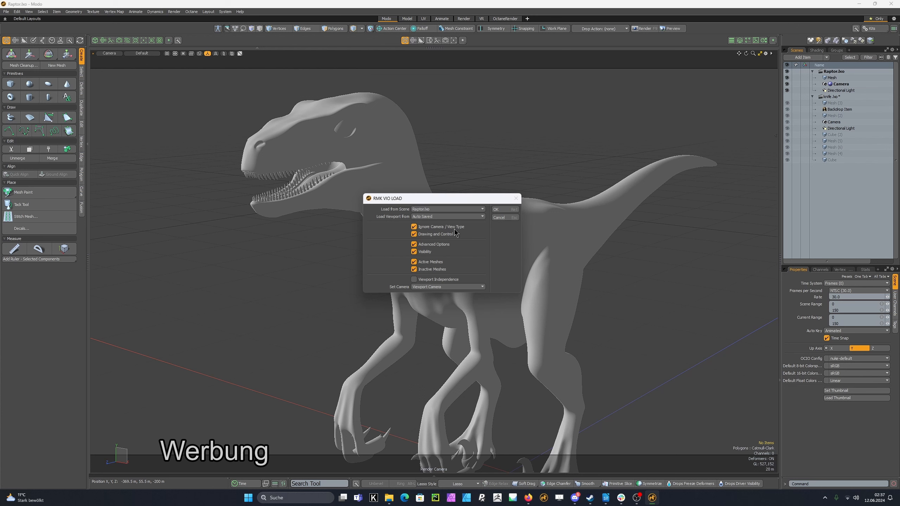
# - Load the Auto Saved viewport settings from Raptor.lxo with Ignore Camera / View Type turned off
pyautogui.click(427, 228)
pyautogui.click(506, 211)
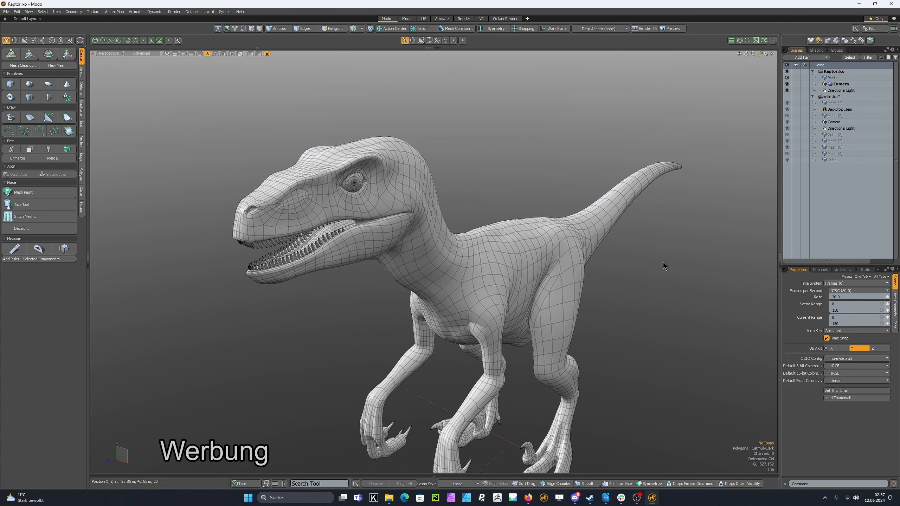
# - Load the Adv_1 viewport settings from Raptor.lxo with Ignore Camera / View Type turned off
pyautogui.click(149, 54)
pyautogui.click(150, 63)
pyautogui.click(473, 216)
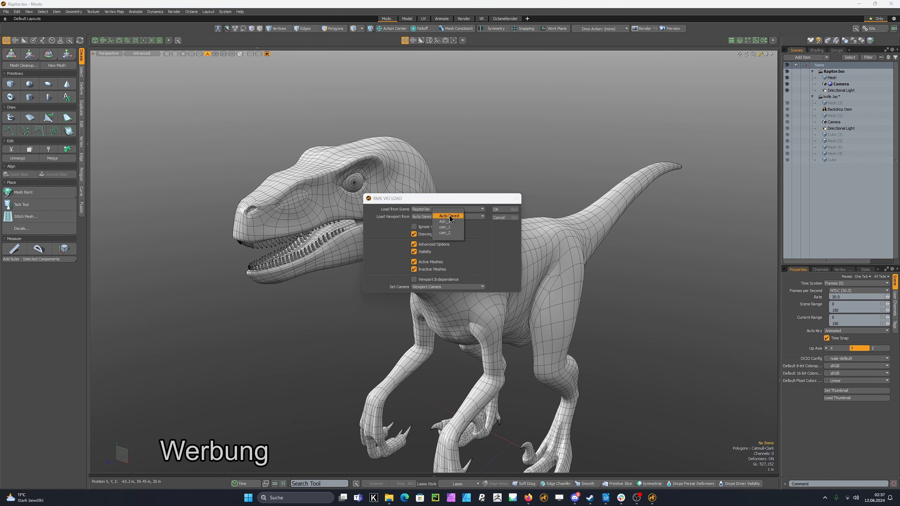
pyautogui.click(445, 222)
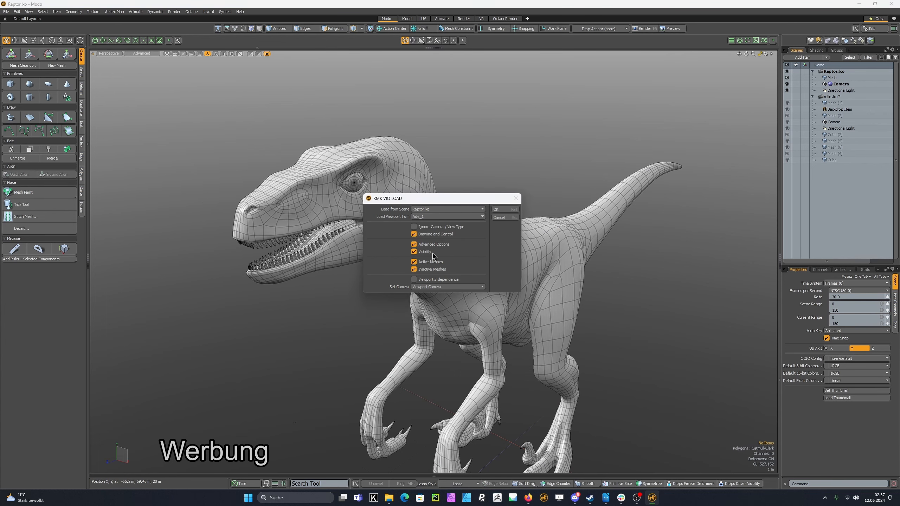
pyautogui.click(503, 210)
pyautogui.moveTo(298, 202)
pyautogui.keyDown('alt'); pyautogui.mouseDown()
pyautogui.moveTo(423, 203)
pyautogui.moveTo(306, 195)
pyautogui.mouseUp(); pyautogui.keyUp('alt')
# - Load the Adv_1 viewport settings from Raptor.lxo with Ignore Camera / View Type turned on
pyautogui.click(141, 53)
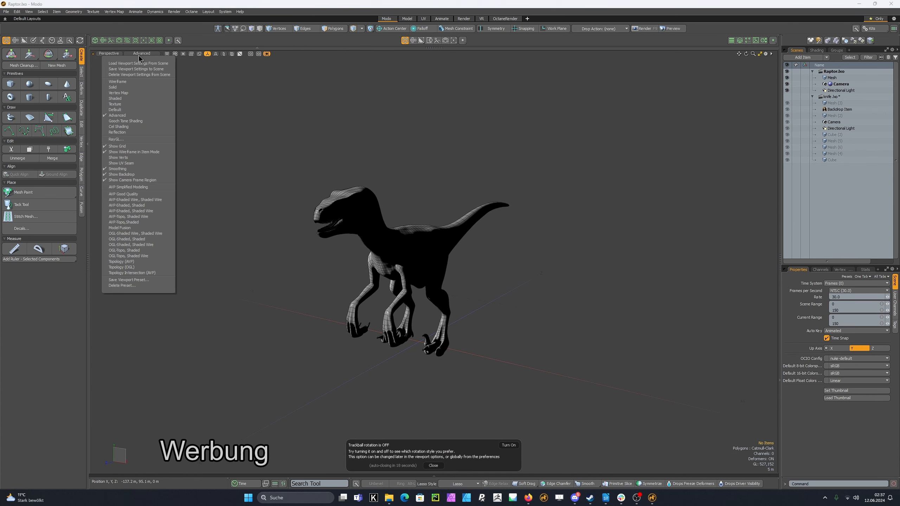
pyautogui.click(138, 64)
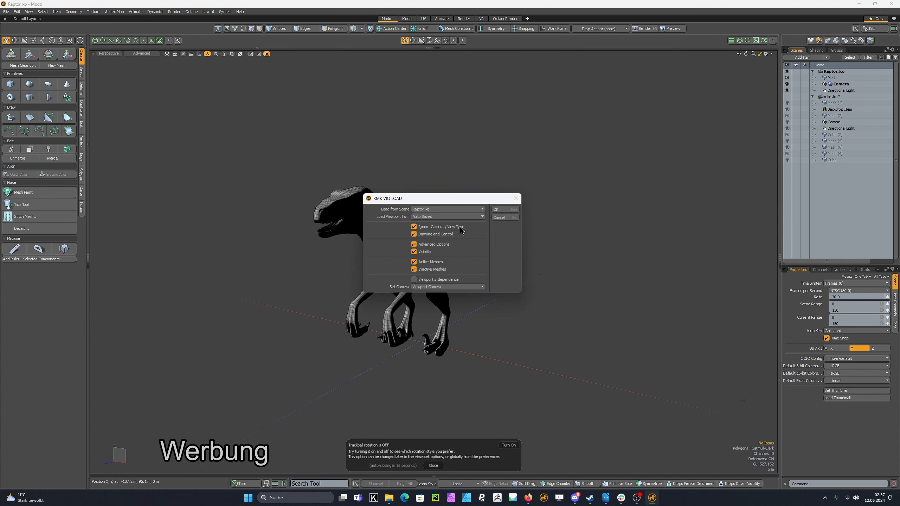
pyautogui.click(450, 217)
pyautogui.click(449, 223)
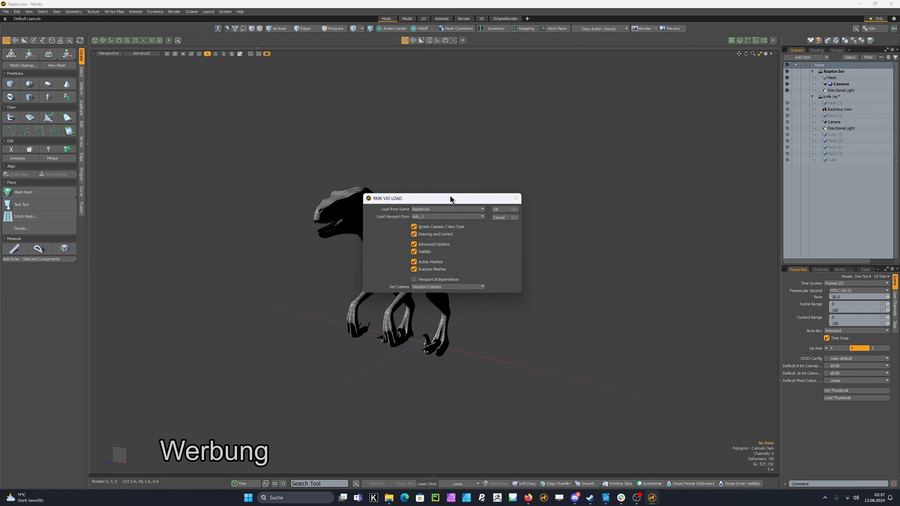
pyautogui.moveTo(451, 201); pyautogui.dragTo(516, 140)
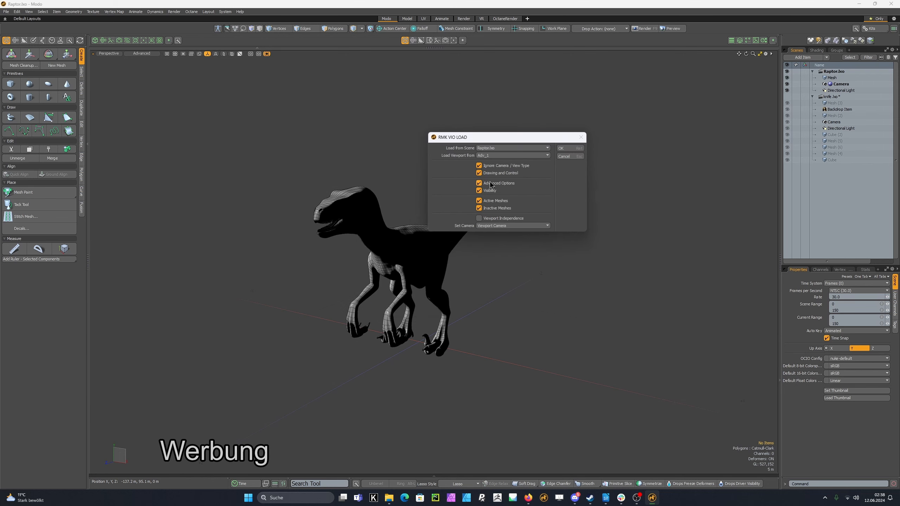
pyautogui.click(571, 149)
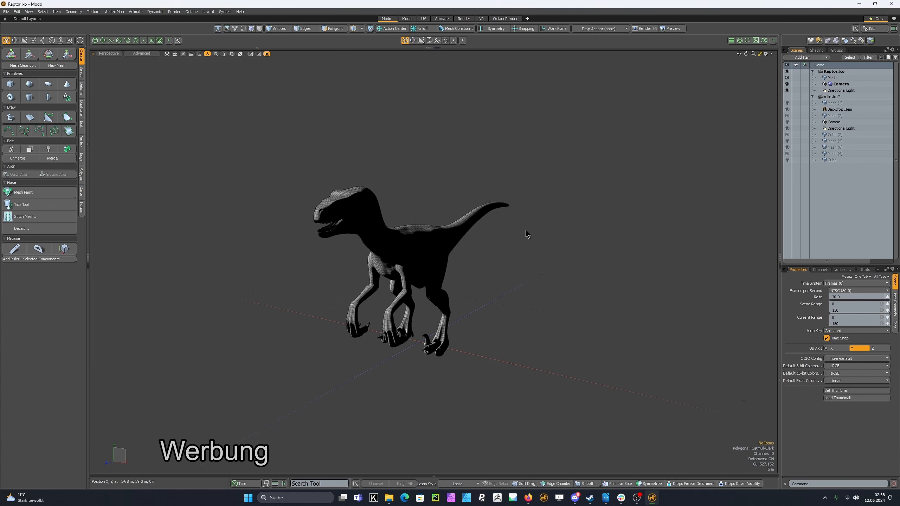
# - Restore the Auto Saved viewport settings from Raptor.lxo, keeping Ignore Camera / View Type turned on
pyautogui.click(143, 55)
pyautogui.click(144, 61)
pyautogui.click(511, 155)
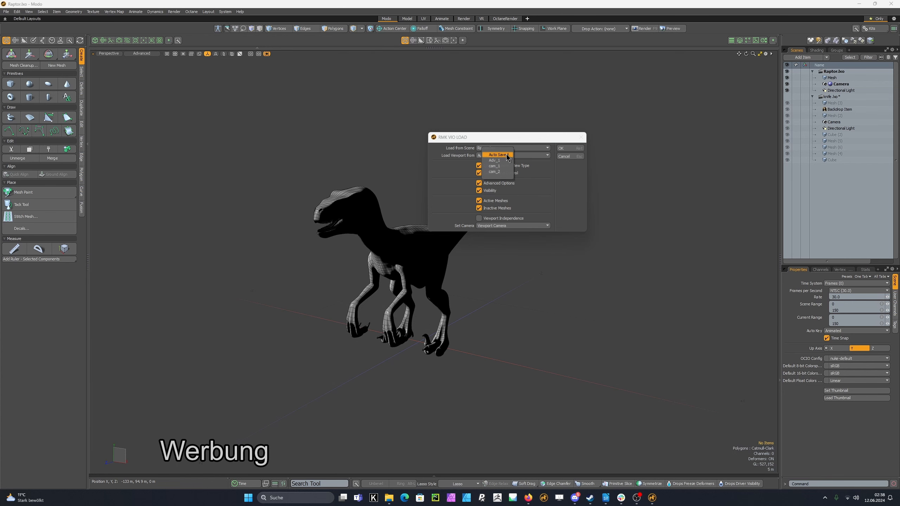
pyautogui.click(507, 155)
pyautogui.click(568, 149)
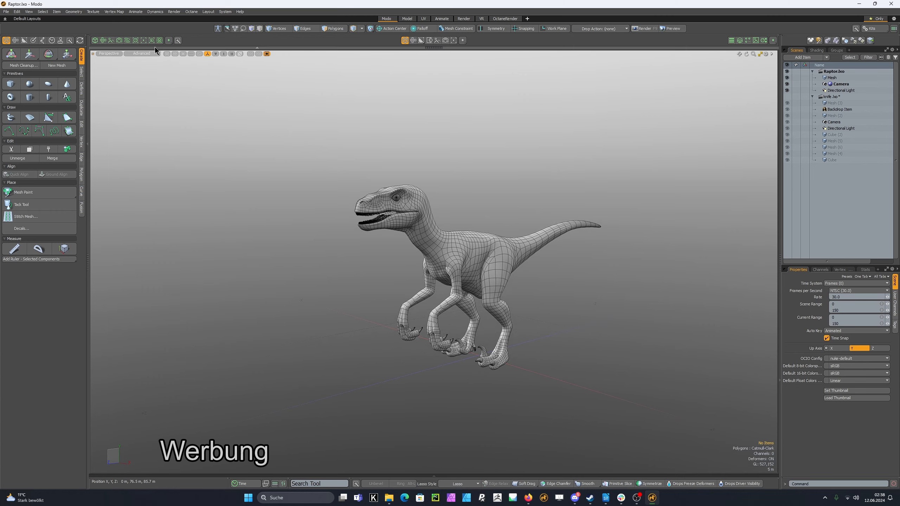
# - Switch the viewport from perspective to the render camera
pyautogui.click(108, 54)
pyautogui.moveTo(110, 59)
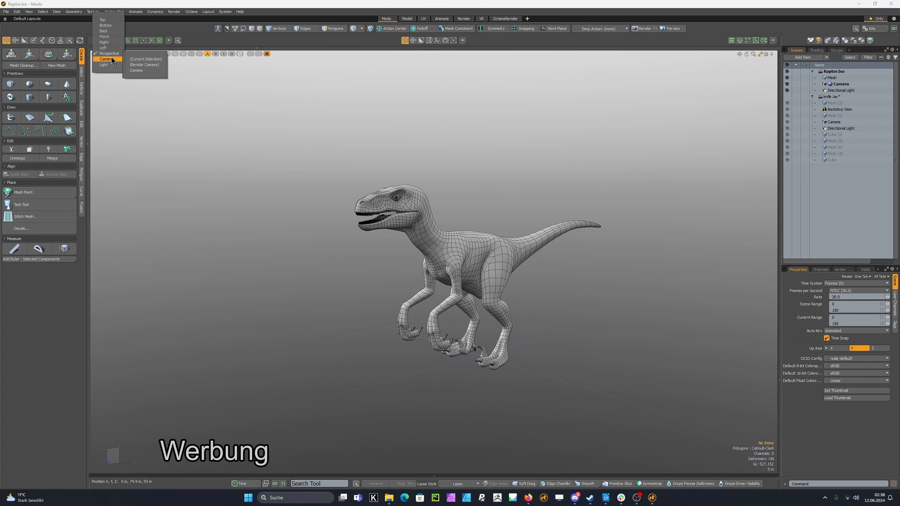
pyautogui.click(144, 65)
# - Select the raptor mesh and reframe the render camera so the whole raptor is seen facing the opposite way
pyautogui.keyDown('alt'); pyautogui.moveTo(192, 92); pyautogui.dragTo(435, 192); pyautogui.keyUp('alt')
pyautogui.click(320, 175)
pyautogui.press('a')
pyautogui.scroll(3, 484, 241)
pyautogui.keyDown('alt'); pyautogui.keyDown('shift'); pyautogui.moveTo(484, 242); pyautogui.dragTo(357, 234); pyautogui.keyUp('shift'); pyautogui.keyUp('alt')
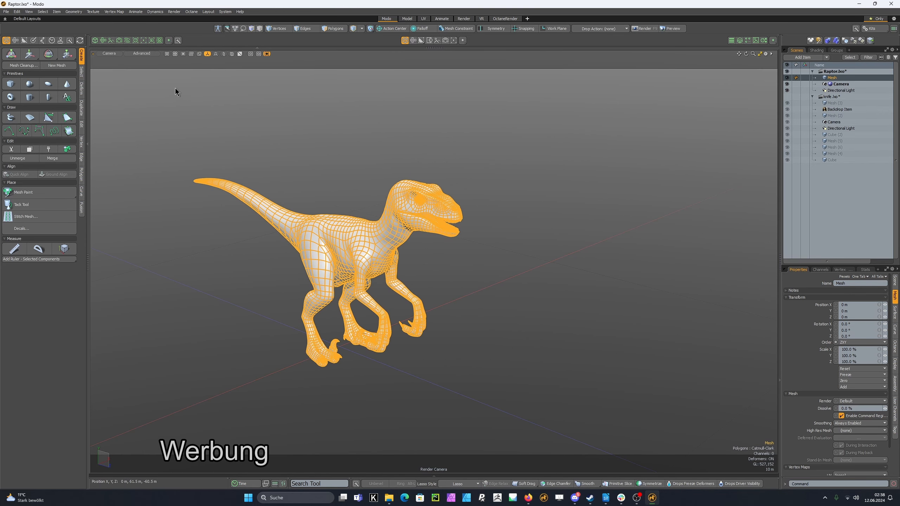
# - Save the current render camera view and viewport settings to the Raptor scene as cam3
pyautogui.click(145, 53)
pyautogui.click(149, 67)
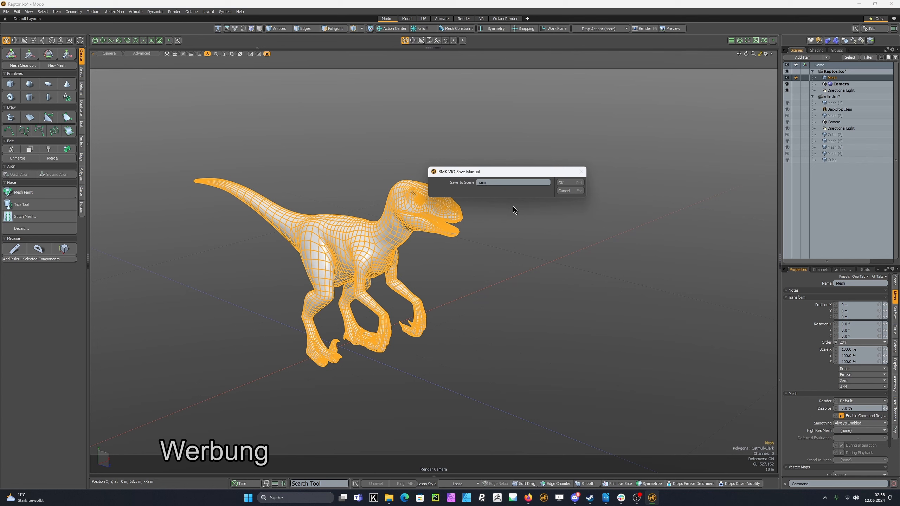
pyautogui.write('cam')
pyautogui.press('Return')
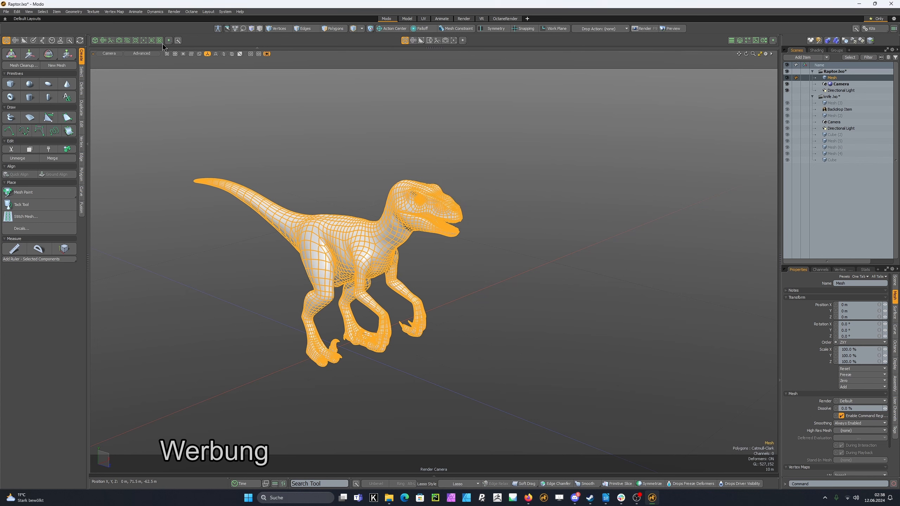
# - Load the cam_1 viewport settings from Raptor.lxo with Ignore Camera / View Type turned off, applying the view to the existing Camera
pyautogui.click(145, 54)
pyautogui.click(149, 62)
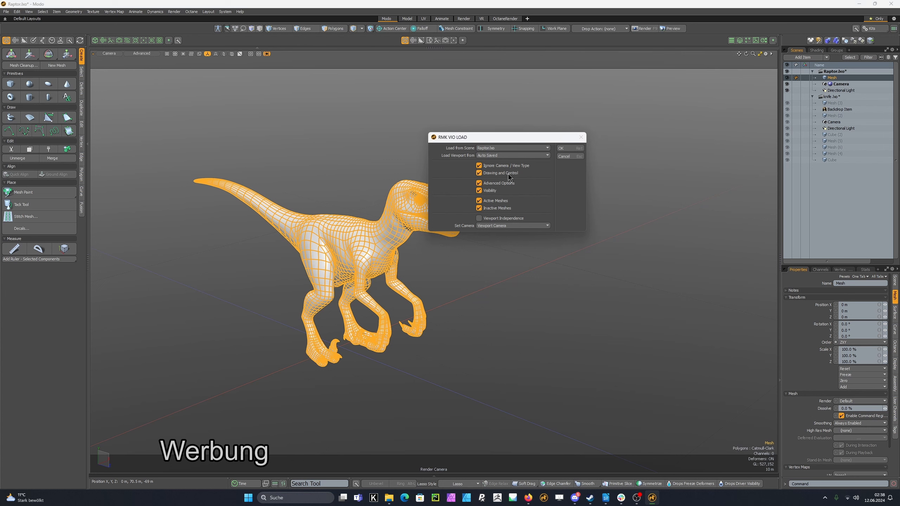
pyautogui.click(509, 155)
pyautogui.click(505, 165)
pyautogui.click(507, 166)
pyautogui.click(514, 226)
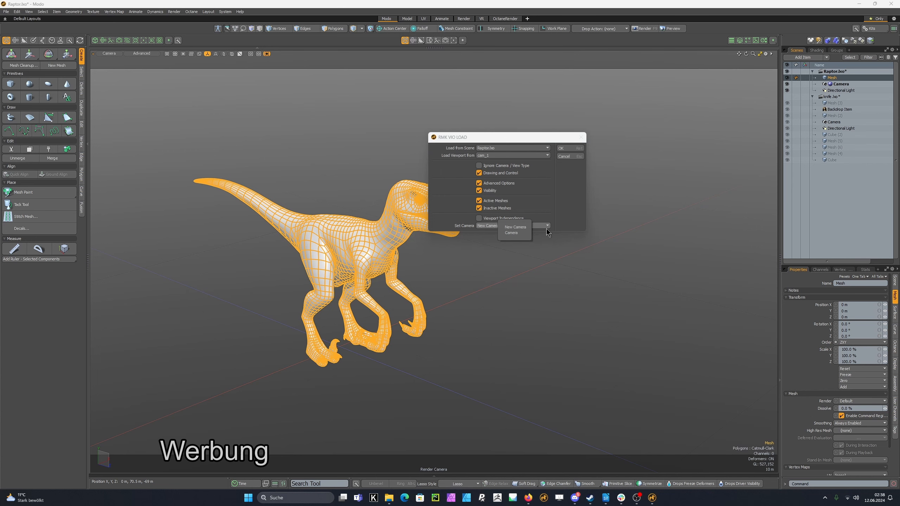
pyautogui.click(521, 233)
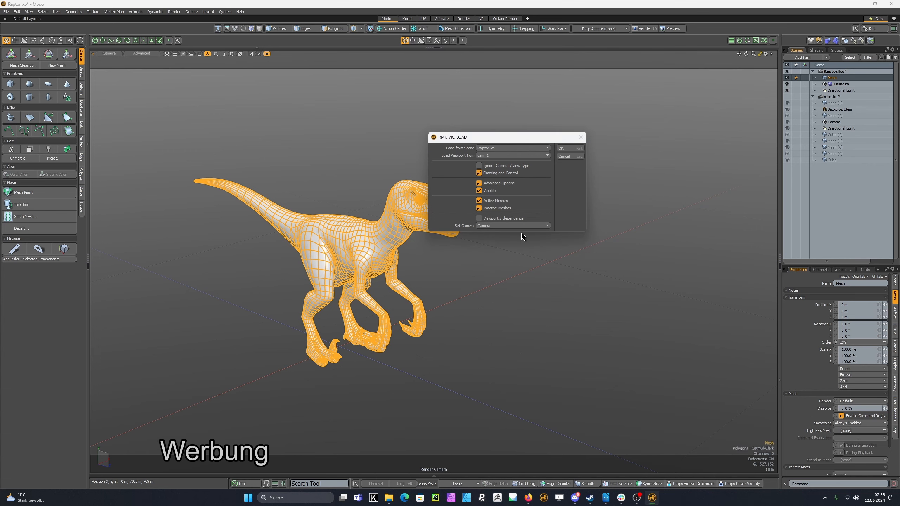
pyautogui.click(571, 149)
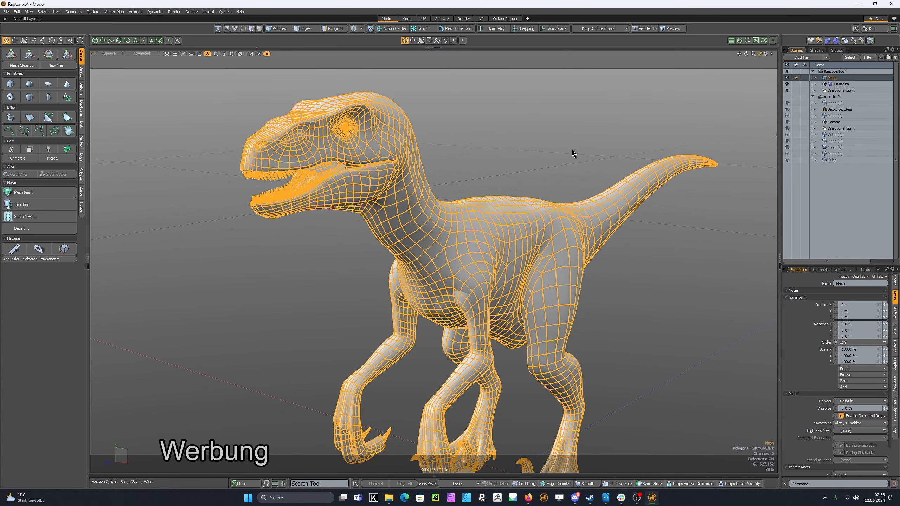
# - Load the cam_2 viewport settings from Raptor.lxo, applying the saved view to the existing Camera
pyautogui.click(143, 53)
pyautogui.click(148, 62)
pyautogui.click(517, 155)
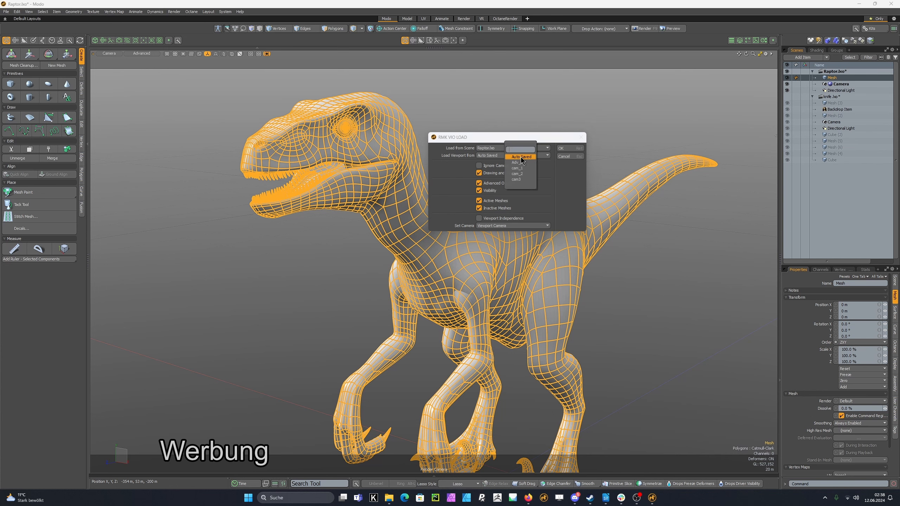
pyautogui.click(531, 173)
pyautogui.click(529, 226)
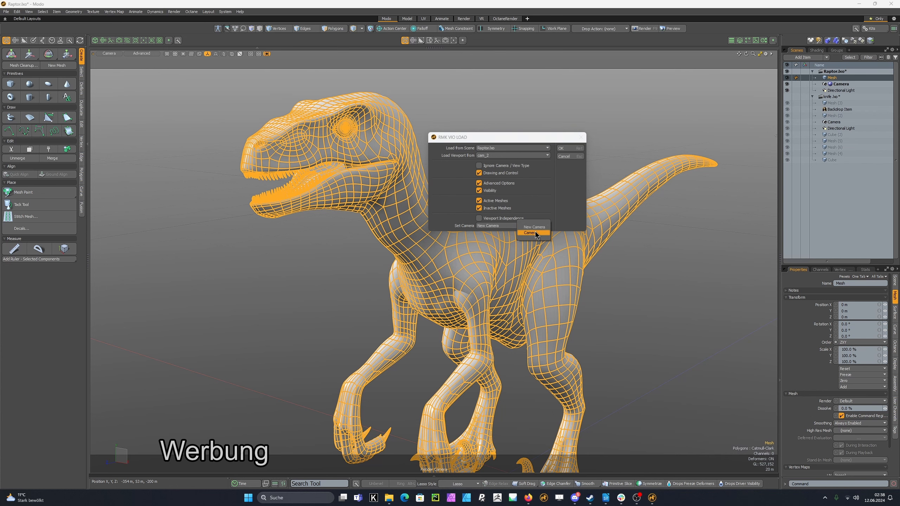
pyautogui.click(534, 233)
pyautogui.click(570, 150)
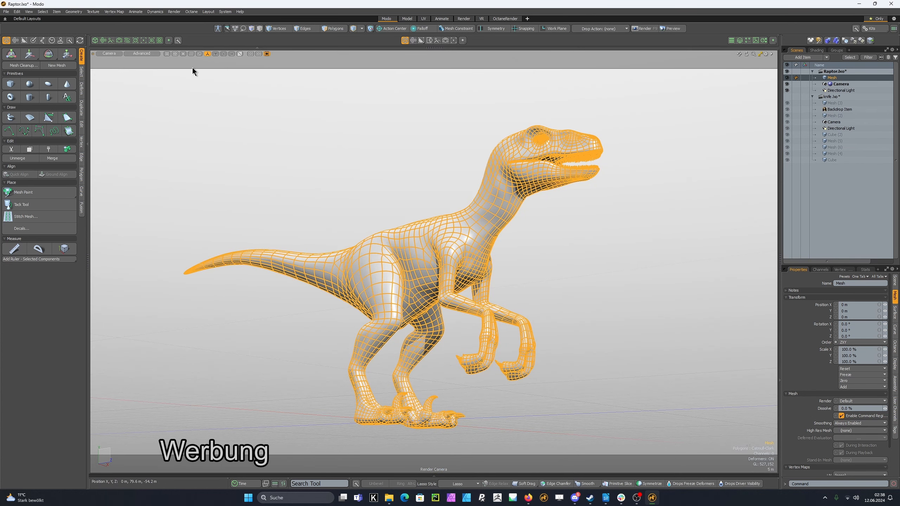
# - Load the cam3 viewport settings from Raptor.lxo, applying the saved view to the existing Camera
pyautogui.click(149, 53)
pyautogui.click(150, 61)
pyautogui.click(517, 155)
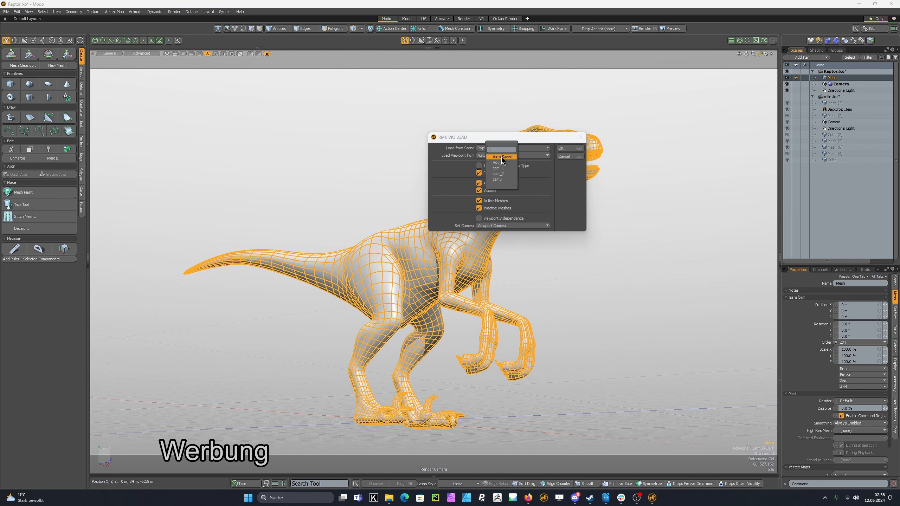
pyautogui.click(506, 179)
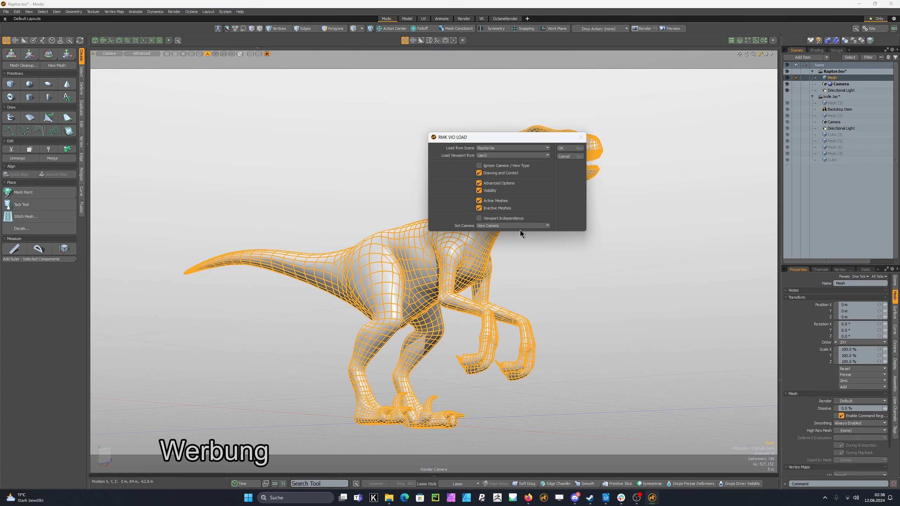
pyautogui.click(520, 226)
pyautogui.click(524, 233)
pyautogui.click(563, 150)
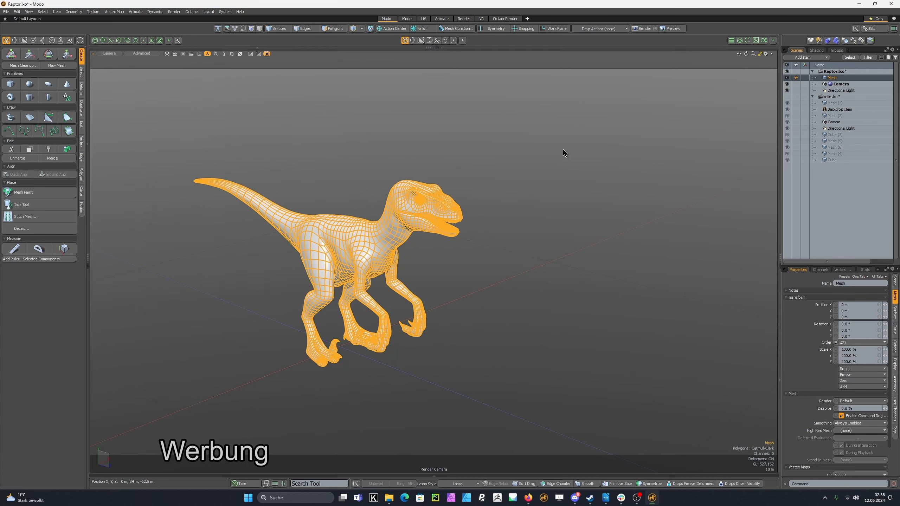
# - Deselect the raptor mesh and load the cam_1 viewport settings from Raptor.lxo into a New Camera
pyautogui.click(420, 152)
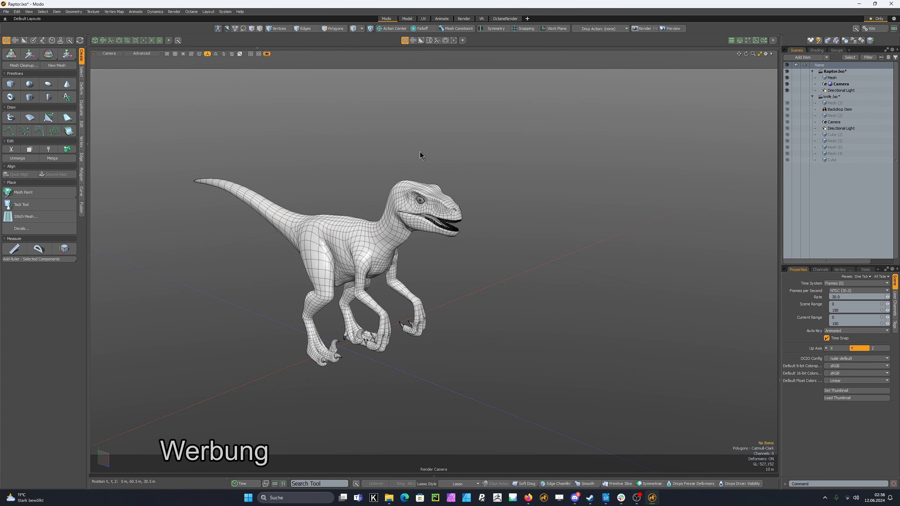
pyautogui.click(146, 54)
pyautogui.click(147, 61)
pyautogui.click(497, 157)
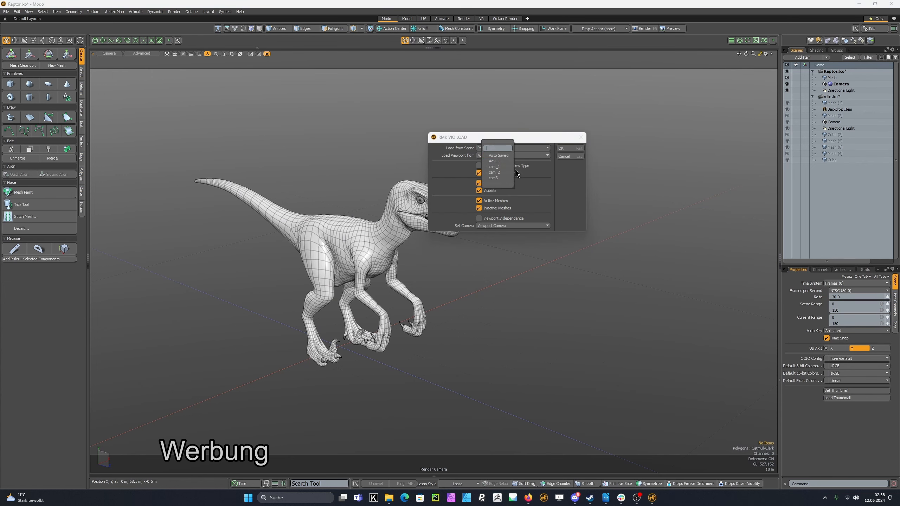
pyautogui.click(494, 167)
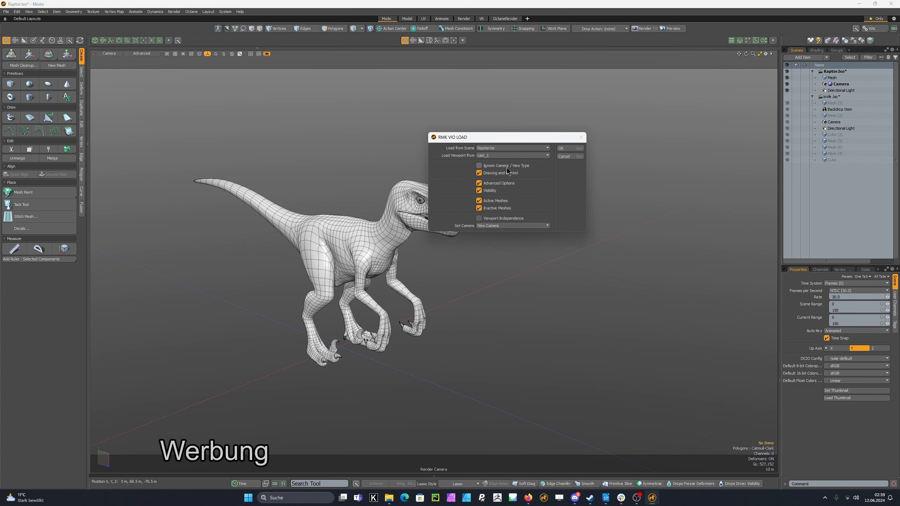
pyautogui.click(520, 226)
pyautogui.click(514, 226)
pyautogui.click(565, 153)
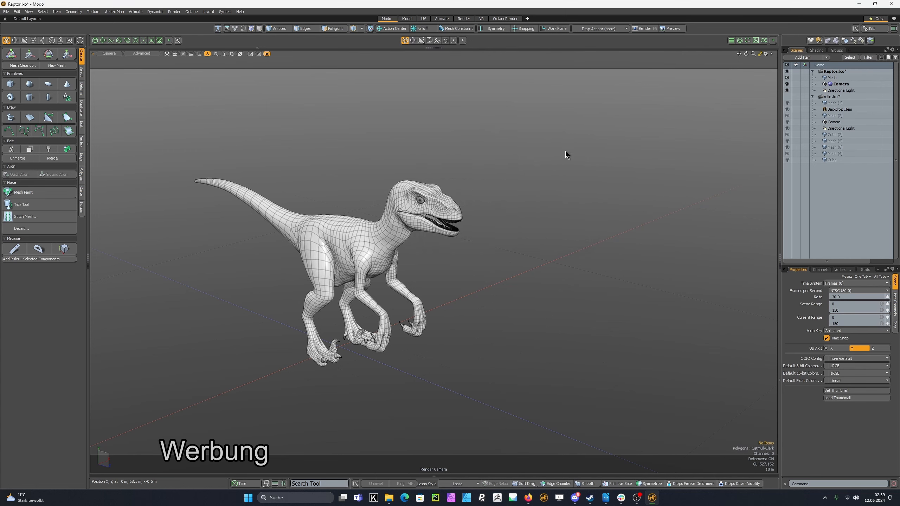
# - Switch the viewport from vio_cam back to the render camera
pyautogui.click(110, 54)
pyautogui.moveTo(111, 56)
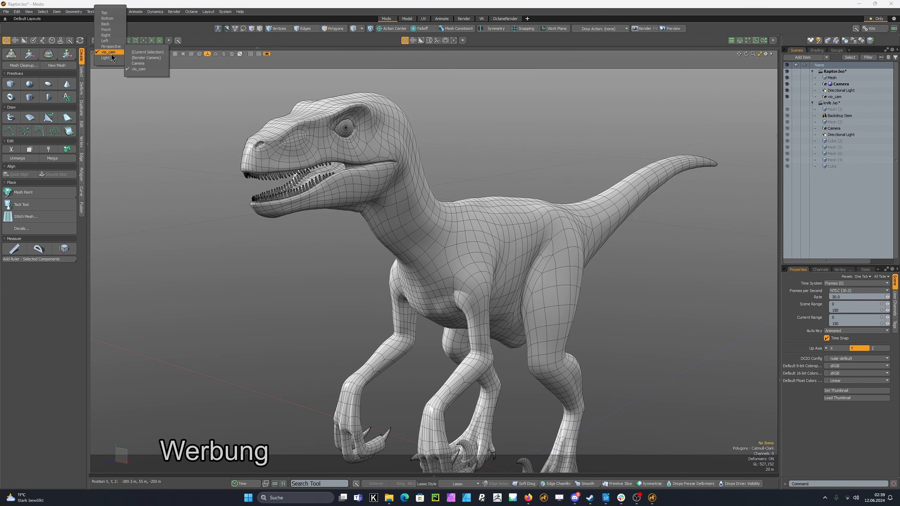
pyautogui.click(145, 57)
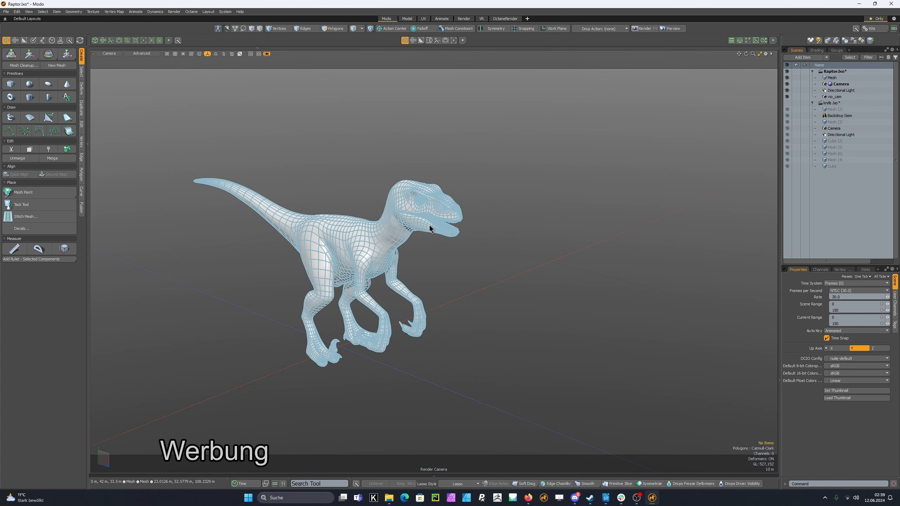
# - Make knife.lxo the active scene and load its Auto Saved viewport settings from knife.lxo
pyautogui.click(829, 103)
pyautogui.keyDown('alt'); pyautogui.moveTo(521, 233); pyautogui.dragTo(473, 277); pyautogui.keyUp('alt')
pyautogui.click(145, 55)
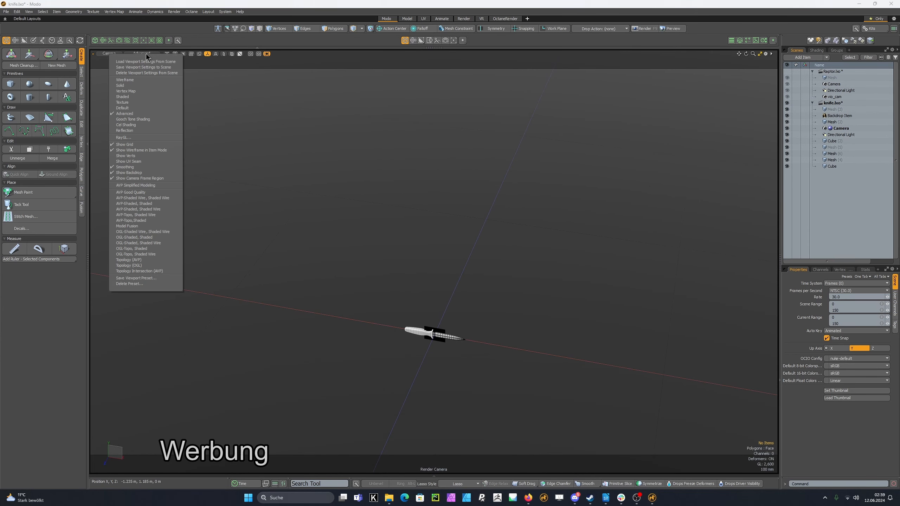
pyautogui.click(147, 65)
pyautogui.click(502, 149)
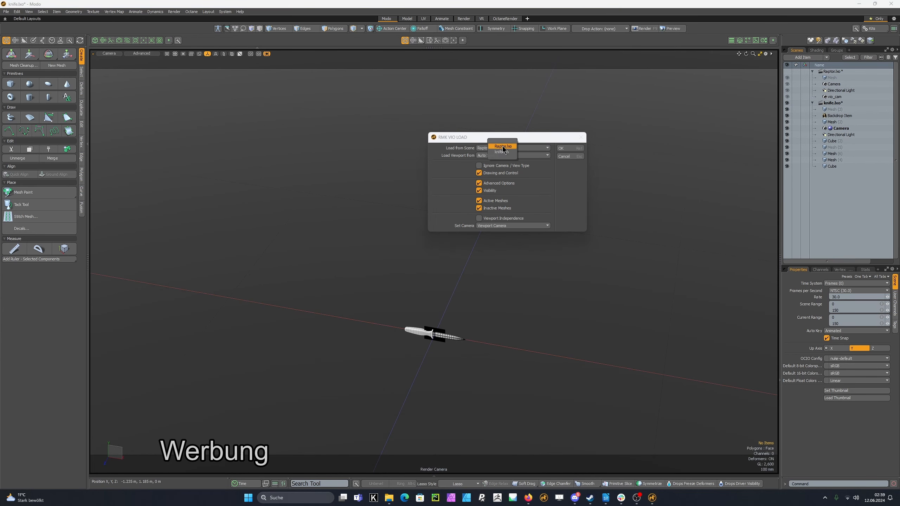
pyautogui.click(502, 148)
pyautogui.click(502, 155)
pyautogui.click(502, 155)
pyautogui.click(569, 148)
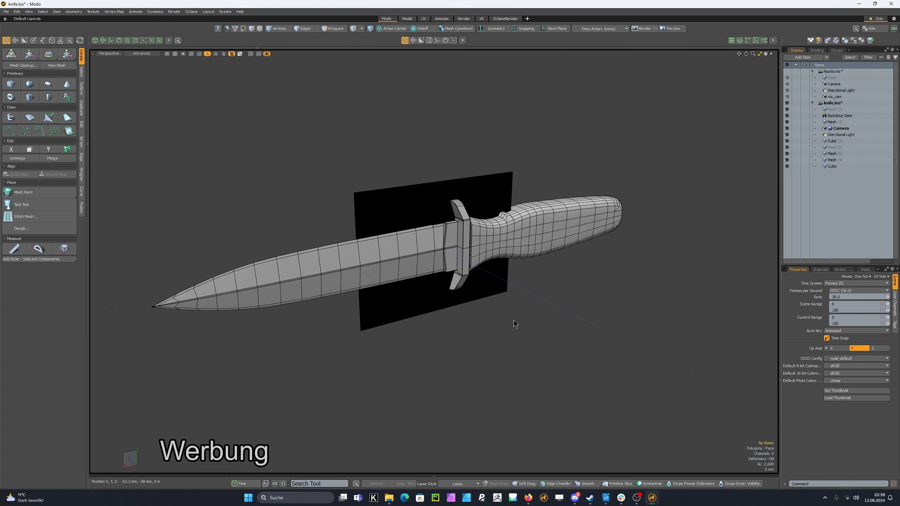
# - Load the Auto Saved viewport settings from Raptor.lxo into the knife scene with Ignore Camera / View Type turned on
pyautogui.click(149, 54)
pyautogui.click(149, 59)
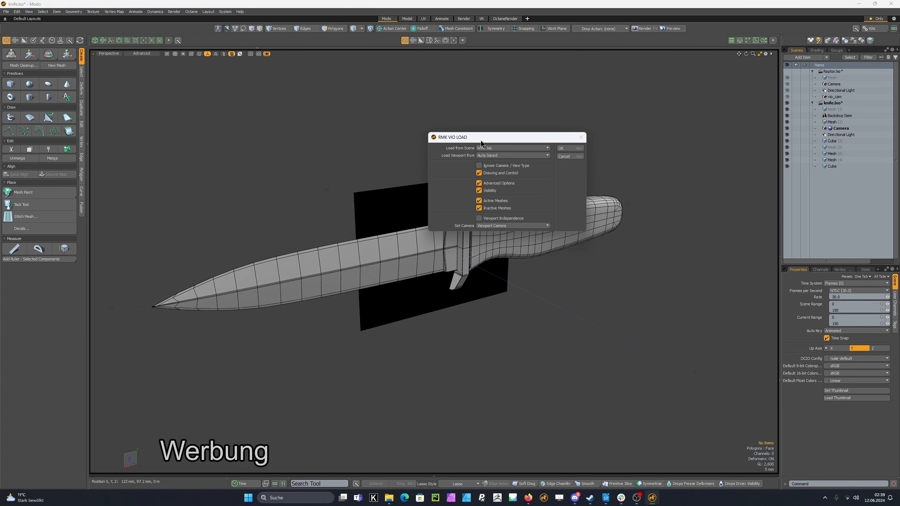
pyautogui.moveTo(486, 138); pyautogui.dragTo(681, 103)
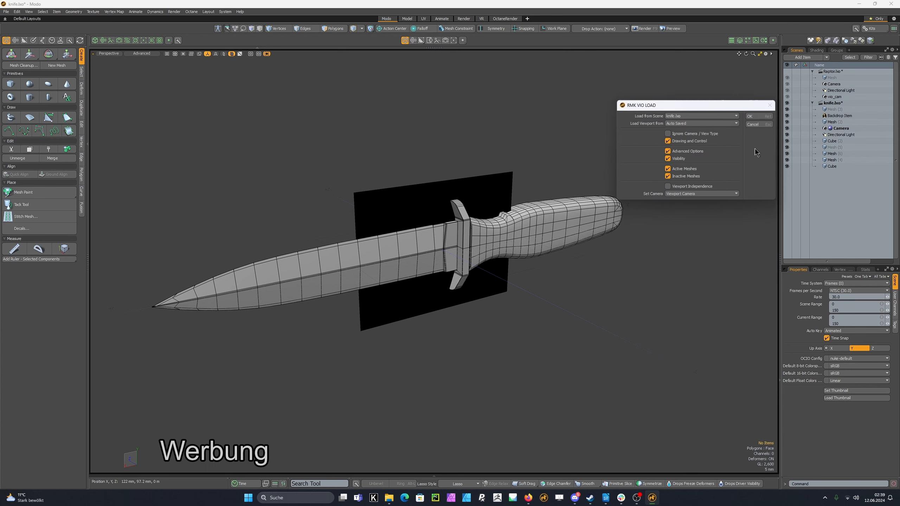
pyautogui.click(696, 116)
pyautogui.click(697, 110)
pyautogui.click(700, 123)
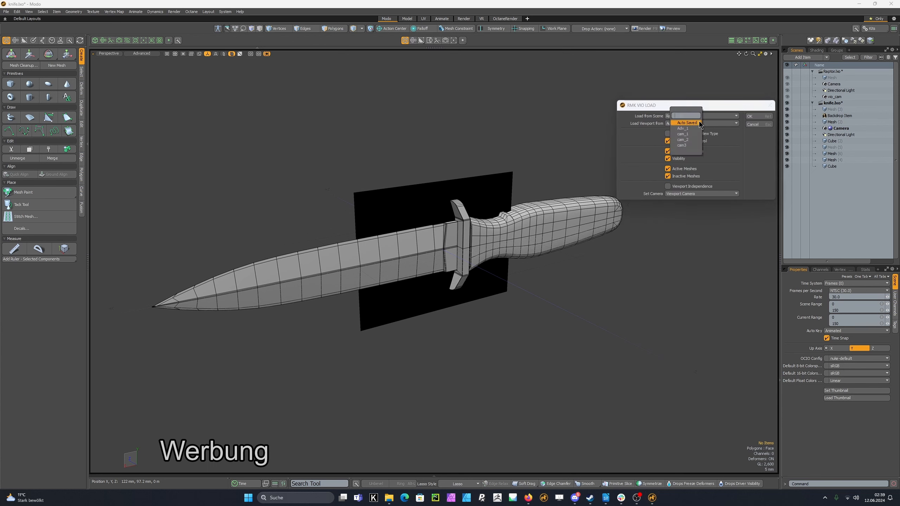
pyautogui.click(694, 124)
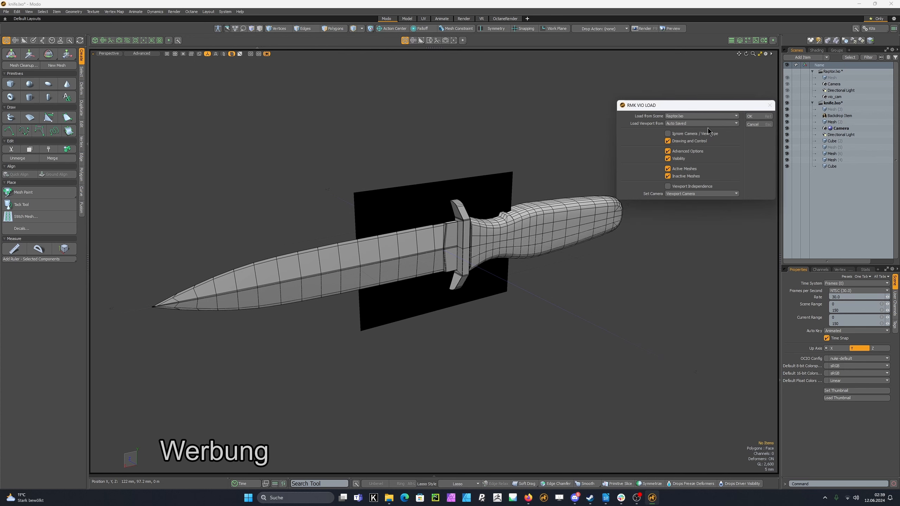
pyautogui.click(754, 117)
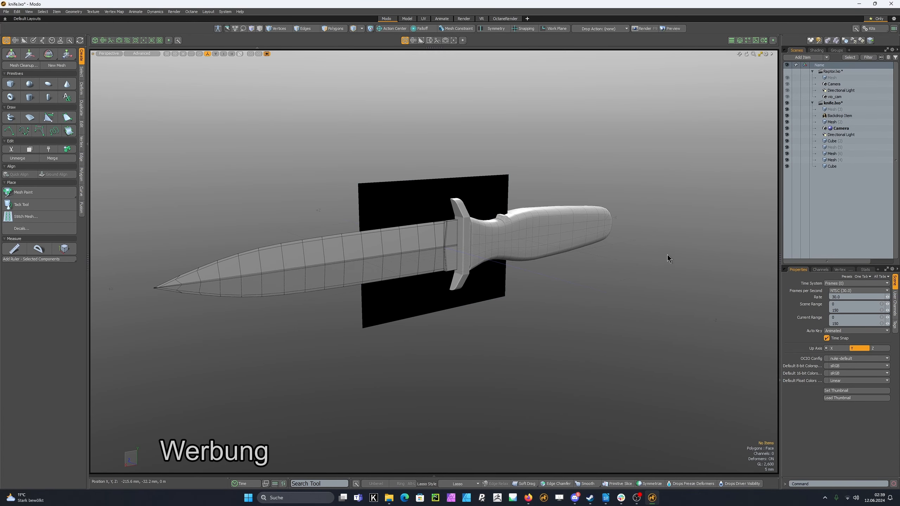
# - Set the wireframe opacity of active meshes to 33% in the 3D viewport properties
pyautogui.press('o')
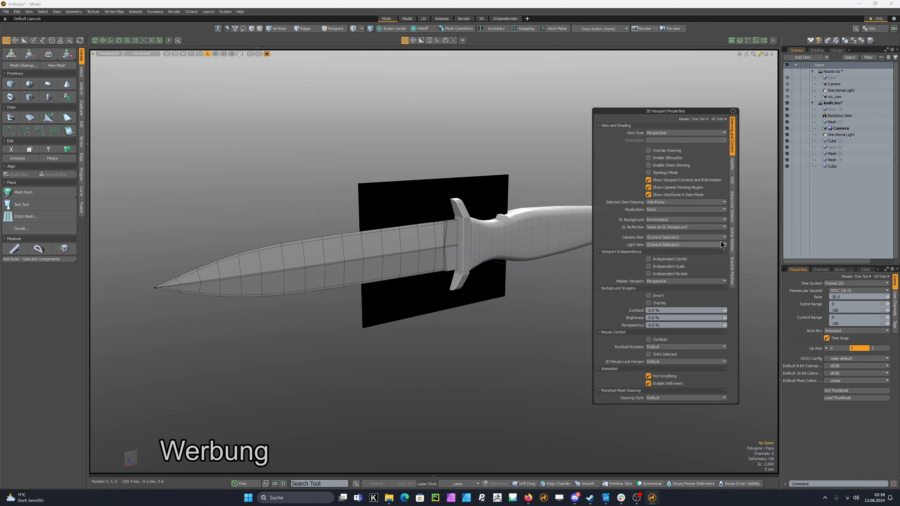
pyautogui.click(732, 239)
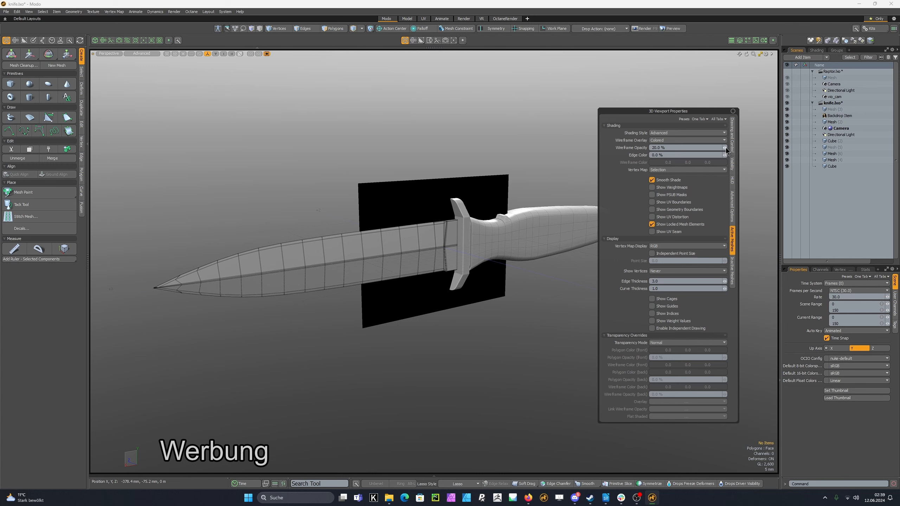
pyautogui.moveTo(725, 151); pyautogui.dragTo(727, 149)
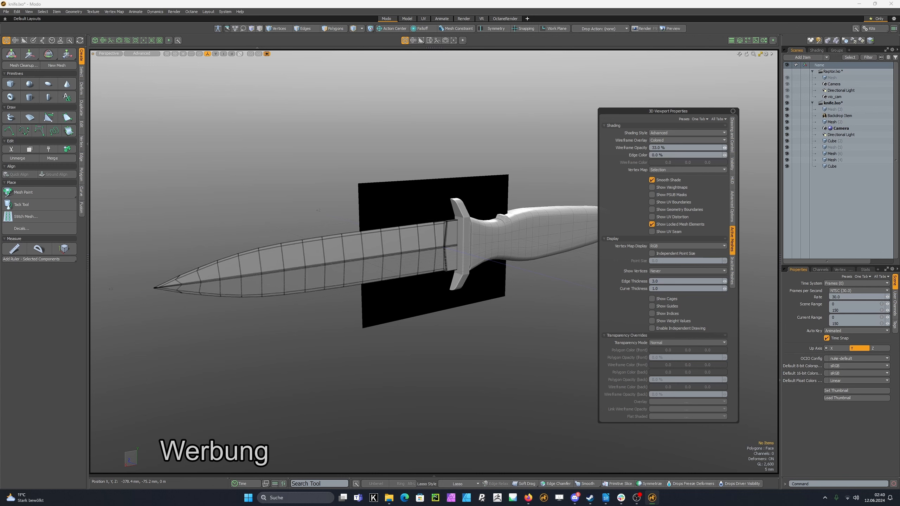
# - Set the wireframe opacity of inactive meshes to 60% and increase their edge thickness
pyautogui.click(732, 272)
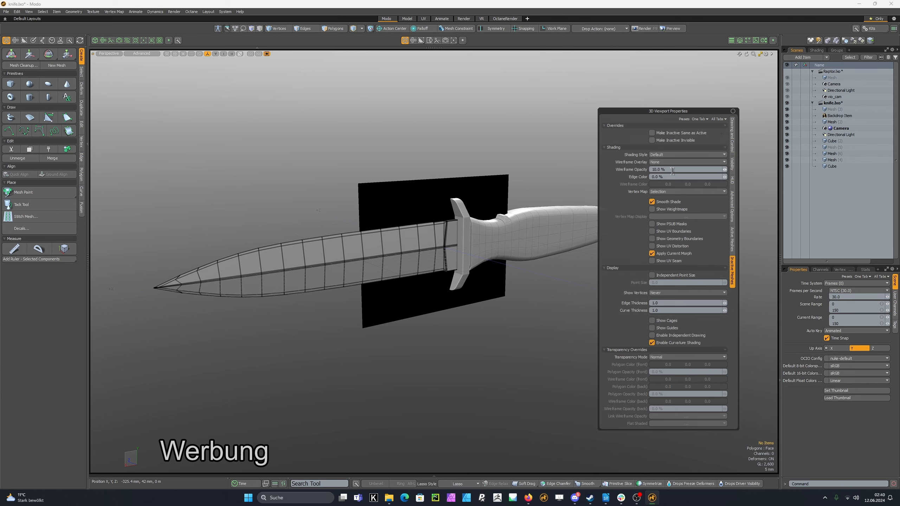
pyautogui.moveTo(725, 172); pyautogui.dragTo(740, 171)
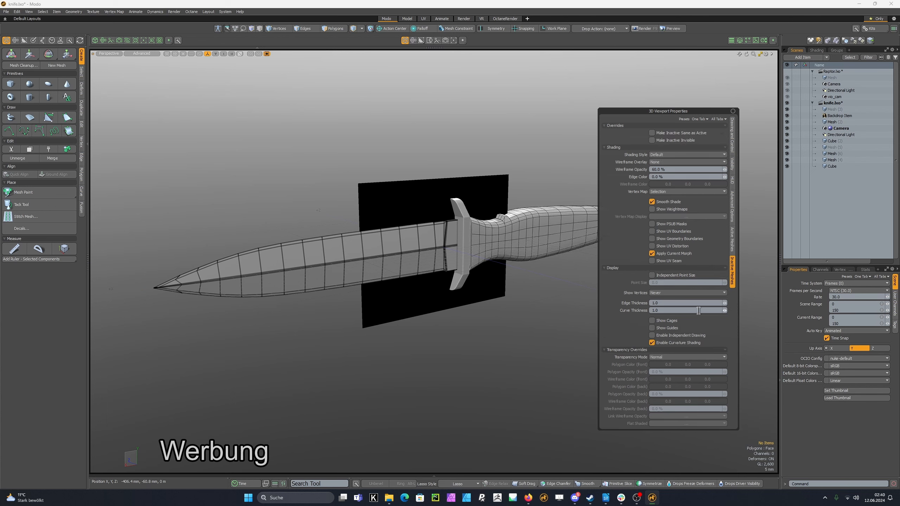
pyautogui.moveTo(725, 303); pyautogui.dragTo(730, 302)
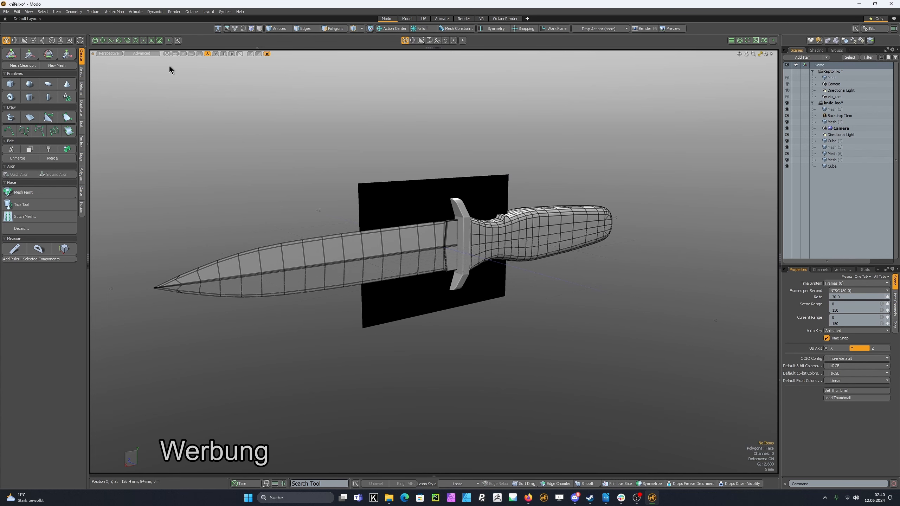
# - Save the current viewport settings to the knife scene as "fat wires"
pyautogui.click(149, 54)
pyautogui.click(177, 74)
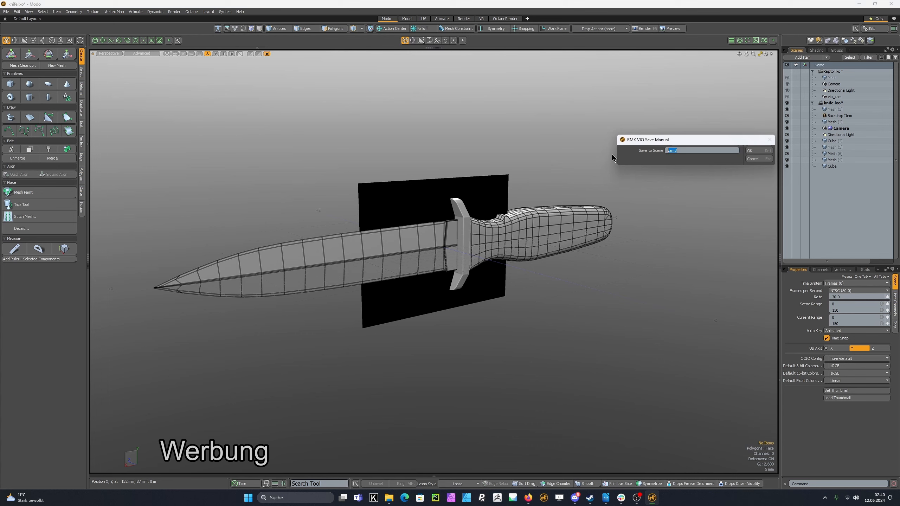
pyautogui.write('fat wires')
pyautogui.press('Return')
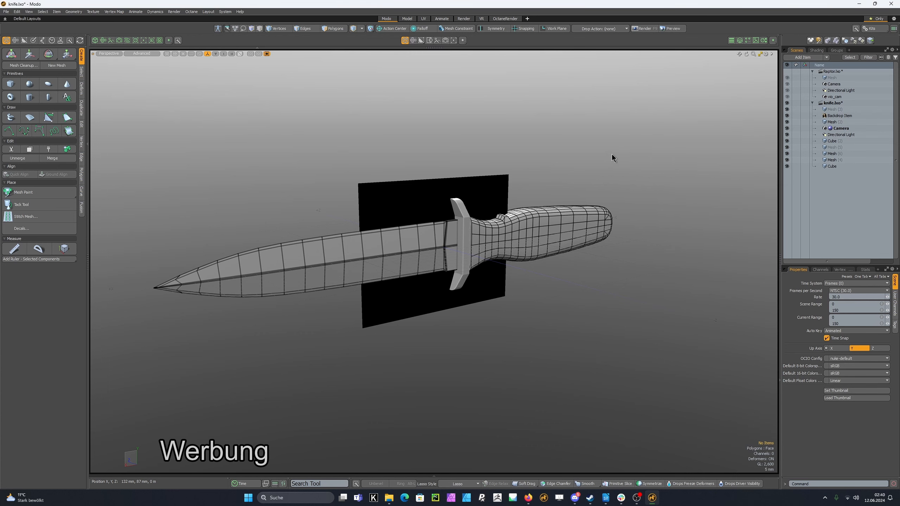
# - Load the "fat wires" viewport settings from knife.lxo into the knife scene with Ignore Camera / View Type turned on
pyautogui.click(140, 54)
pyautogui.click(139, 62)
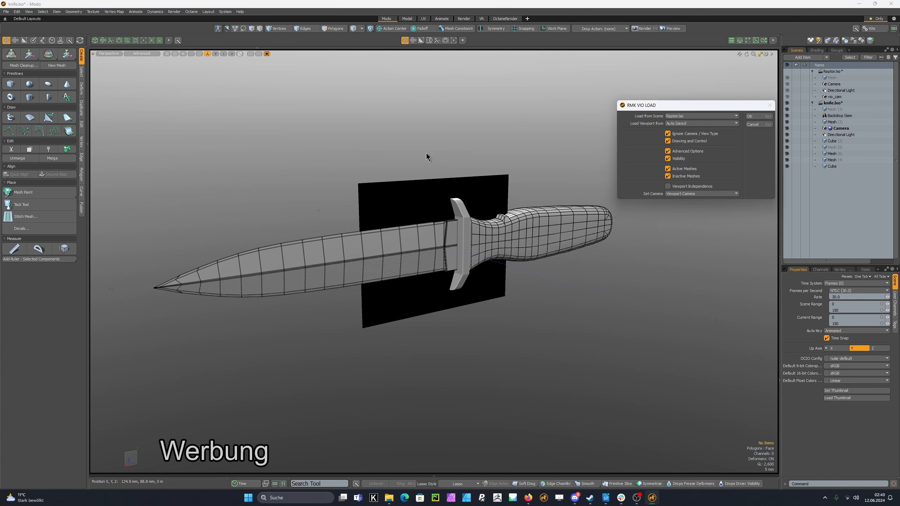
pyautogui.moveTo(679, 105); pyautogui.dragTo(350, 137)
pyautogui.click(357, 148)
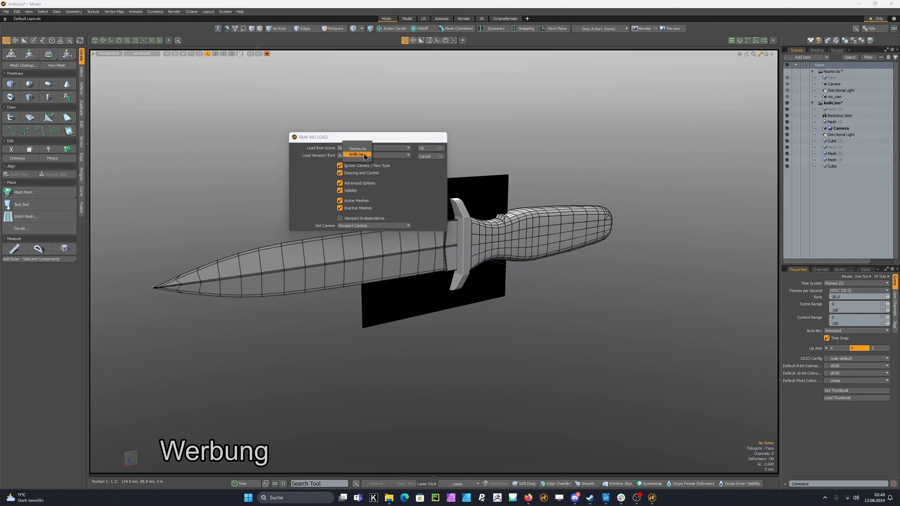
pyautogui.click(364, 154)
pyautogui.click(362, 156)
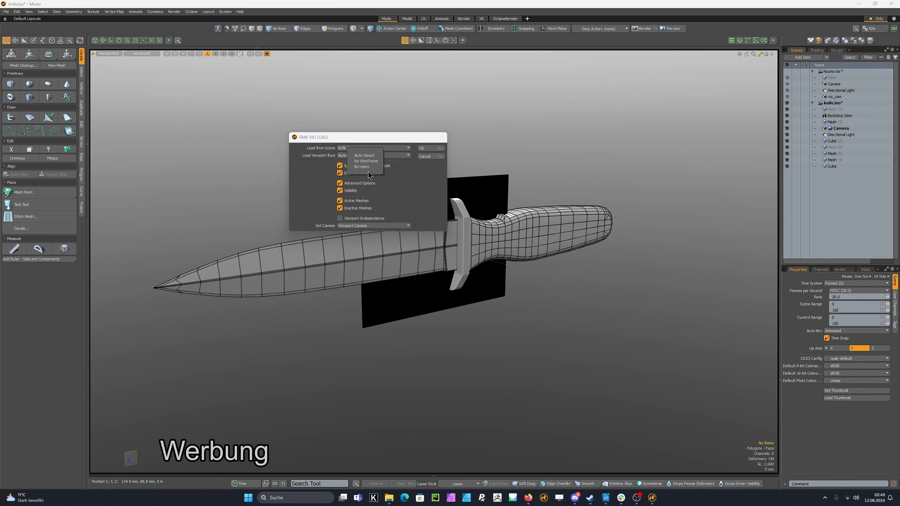
pyautogui.click(371, 167)
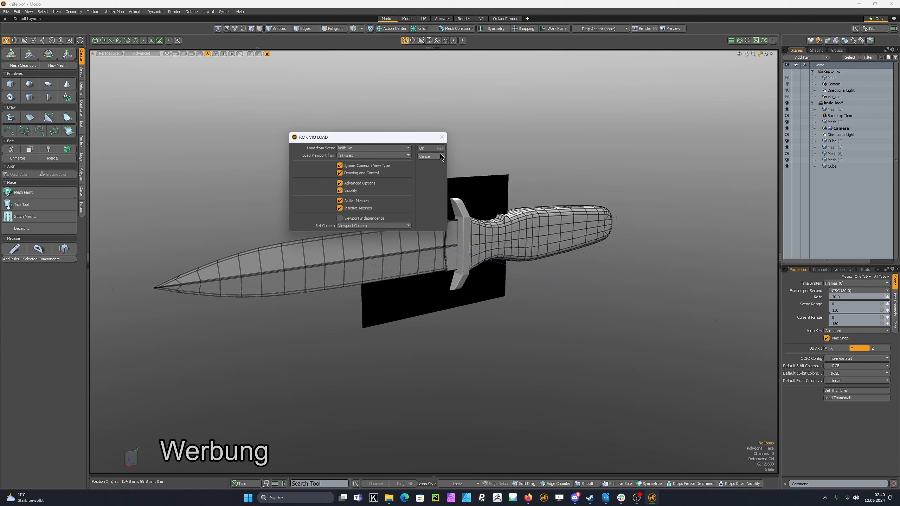
pyautogui.click(429, 148)
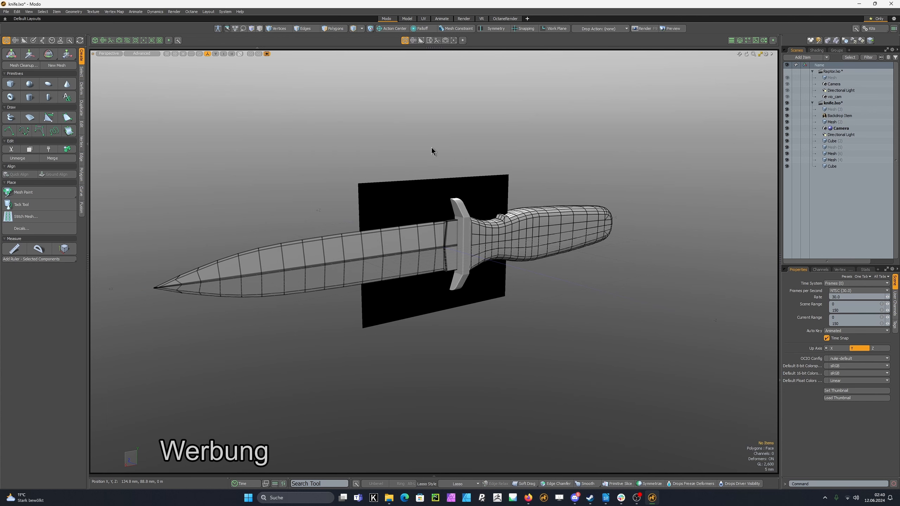
# - Choose the "No WireFrame" viewport settings from knife.lxo for loading into the current viewport
pyautogui.click(152, 54)
pyautogui.click(152, 62)
pyautogui.click(398, 155)
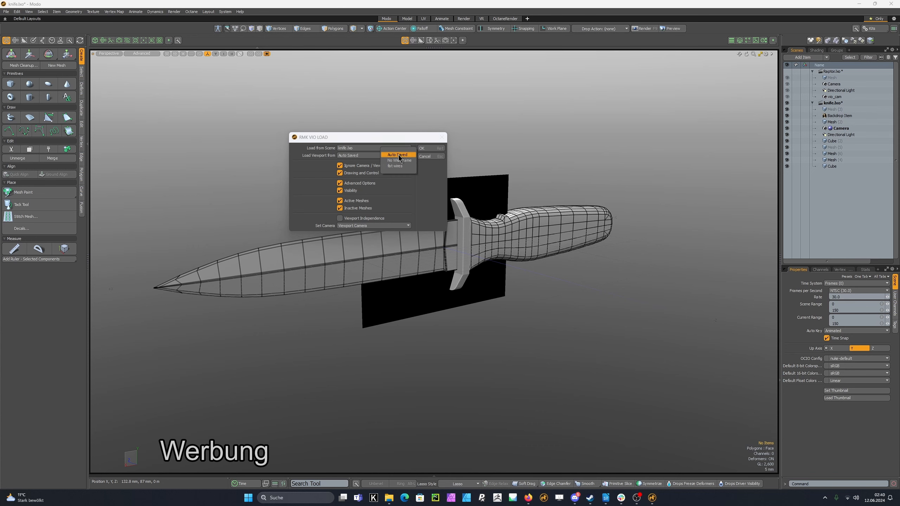
pyautogui.click(408, 163)
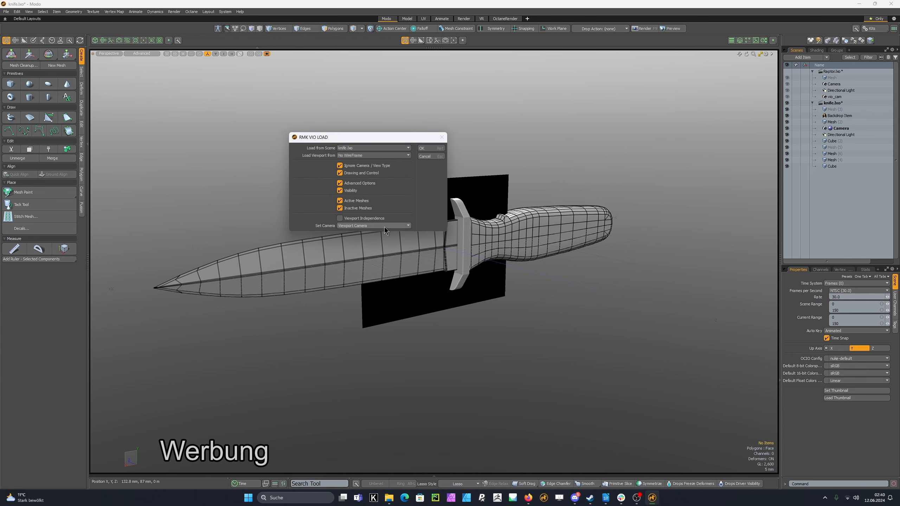
pyautogui.click(340, 165)
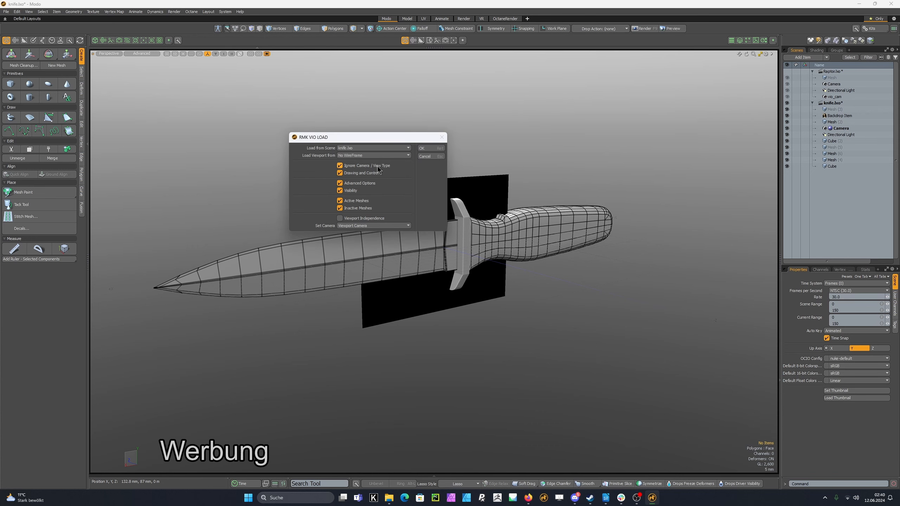